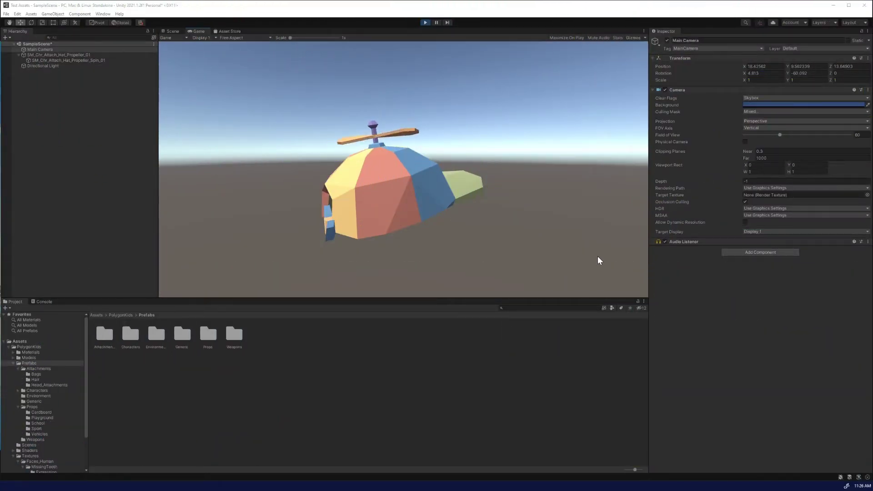
Step: Stop play mode and rotate the propeller Spin blade to a new angle around its vertical axis
{"action": "left_click", "coordinate": [426, 22]}
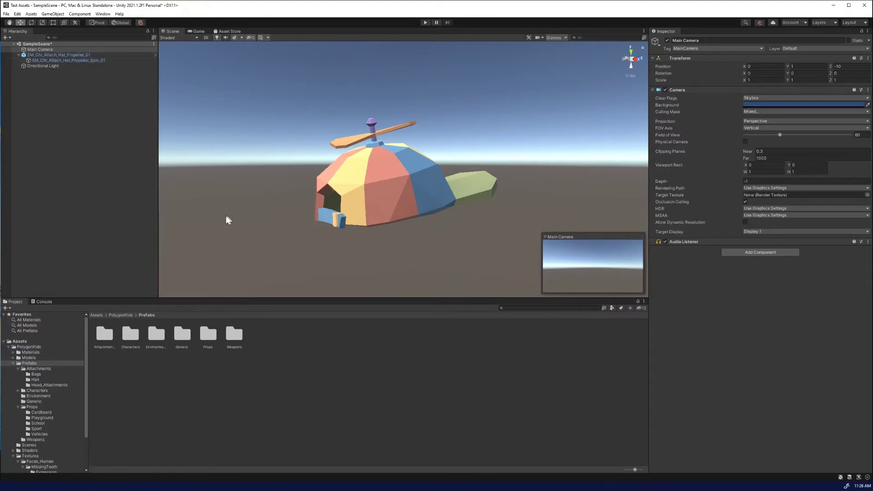
{"action": "left_click", "coordinate": [102, 60]}
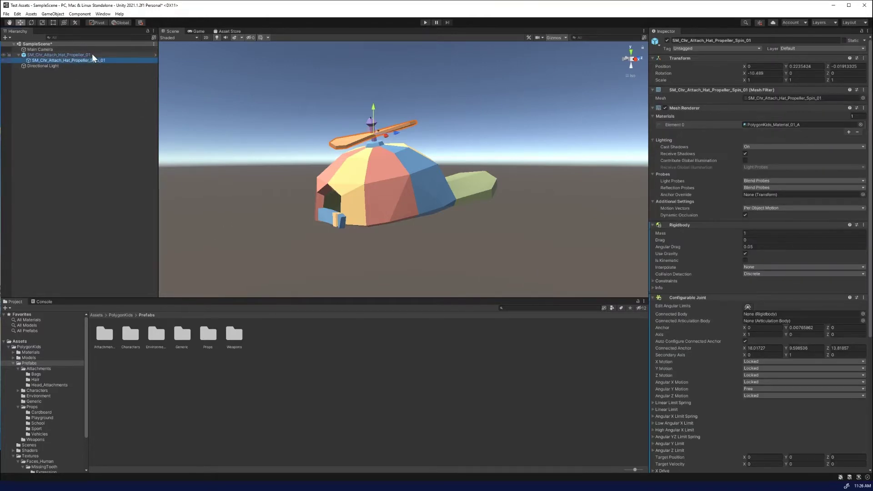
{"action": "left_click", "coordinate": [92, 54]}
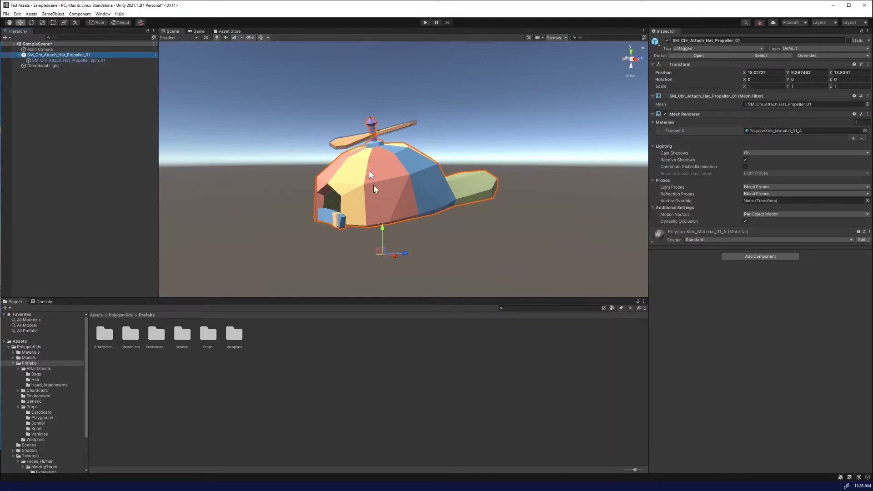
{"action": "left_click", "coordinate": [86, 61]}
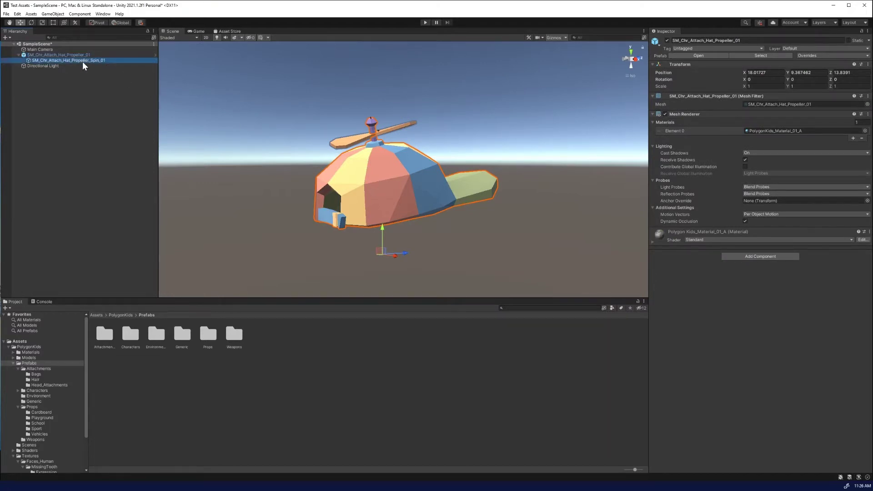
{"action": "key", "text": "e"}
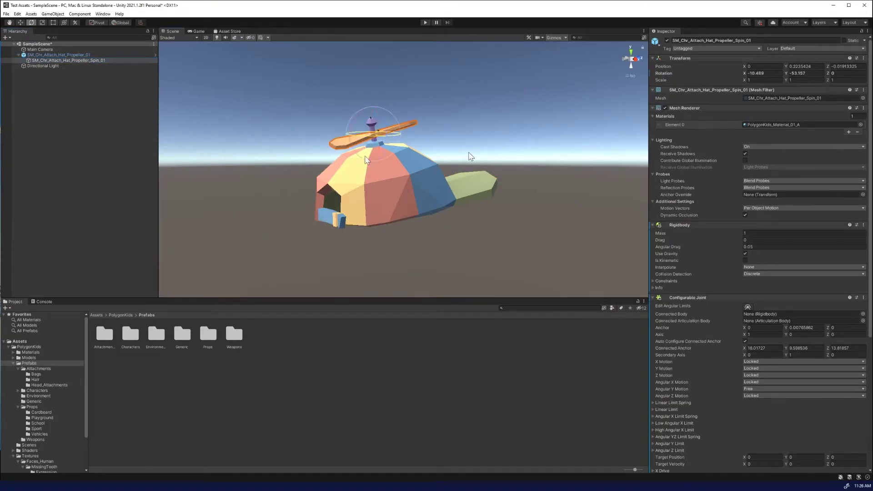
{"action": "left_click_drag", "start_coordinate": [392, 137], "coordinate": [397, 152]}
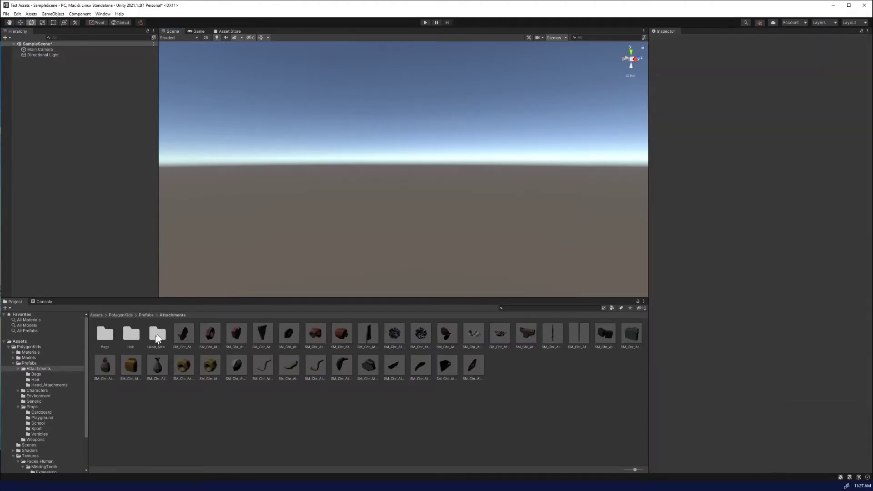
Step: Place a new propeller hat prefab from Head_Attachments in the scene and select its Spin_01 blade child
{"action": "double_click", "coordinate": [156, 337]}
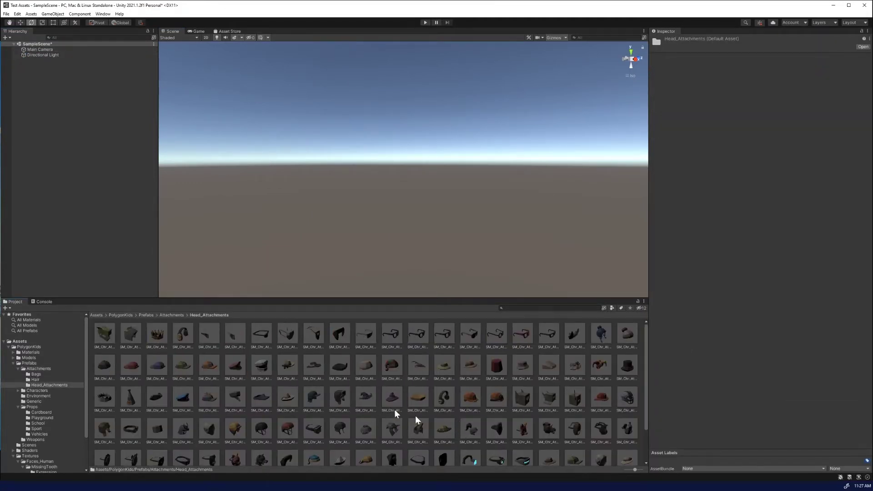
{"action": "scroll", "coordinate": [464, 422], "scroll_direction": "down", "scroll_amount": 1}
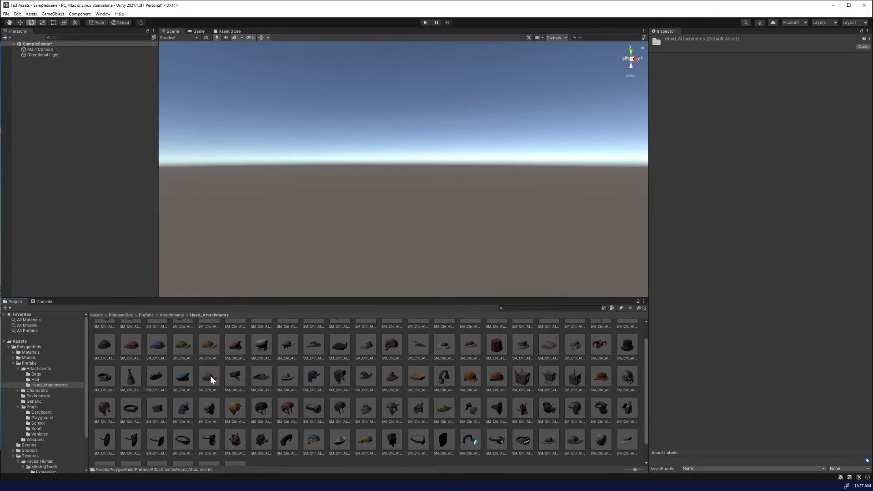
{"action": "left_click_drag", "start_coordinate": [210, 375], "coordinate": [352, 241]}
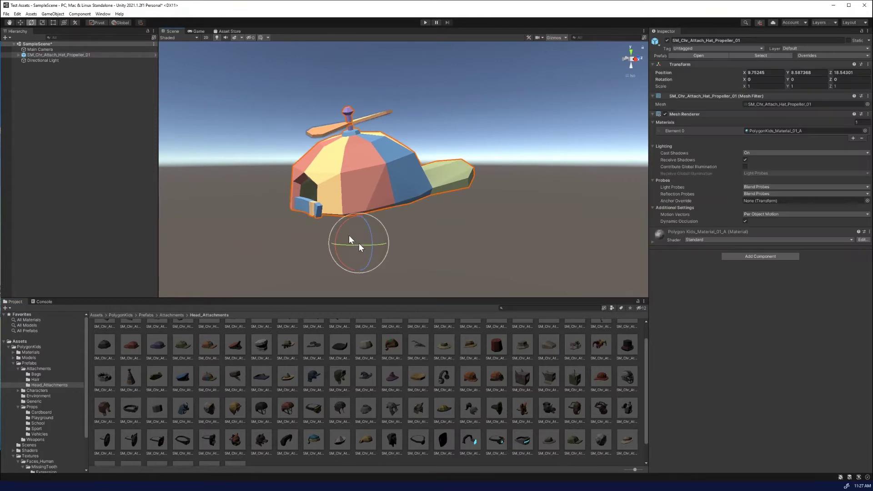
{"action": "left_click", "coordinate": [18, 54]}
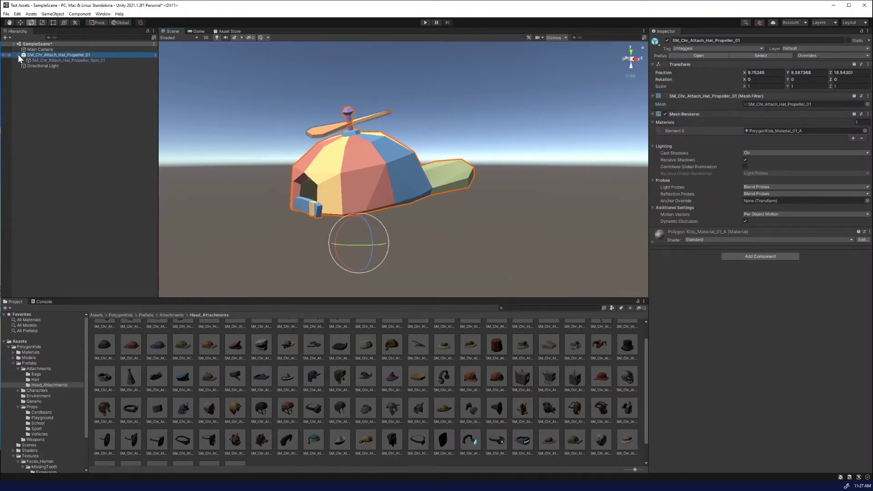
{"action": "left_click", "coordinate": [65, 60]}
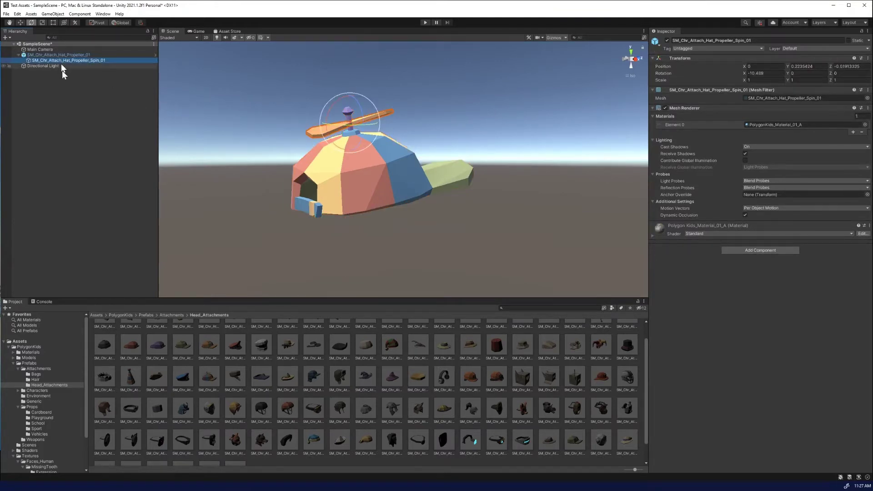
Step: Add a Configurable Joint, with its Rigidbody, to the SM_Chr_Attach_Hat_Propeller_Spin_01 blade
{"action": "left_click", "coordinate": [770, 250]}
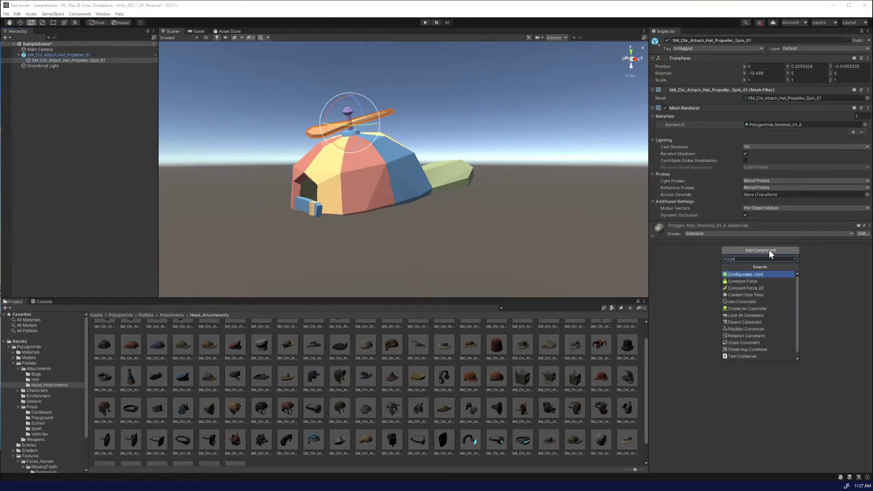
{"action": "key", "text": "Return"}
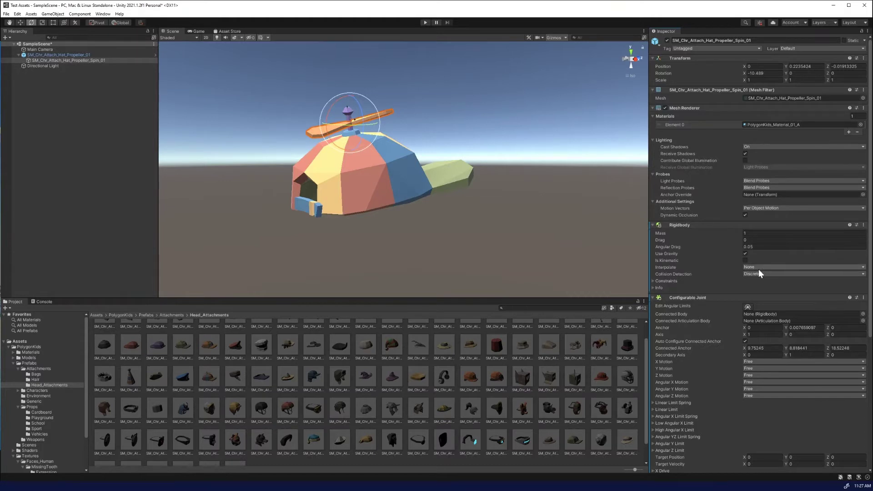
{"action": "scroll", "coordinate": [759, 269], "scroll_direction": "down", "scroll_amount": 3}
{"action": "scroll", "coordinate": [708, 239], "scroll_direction": "down", "scroll_amount": 3}
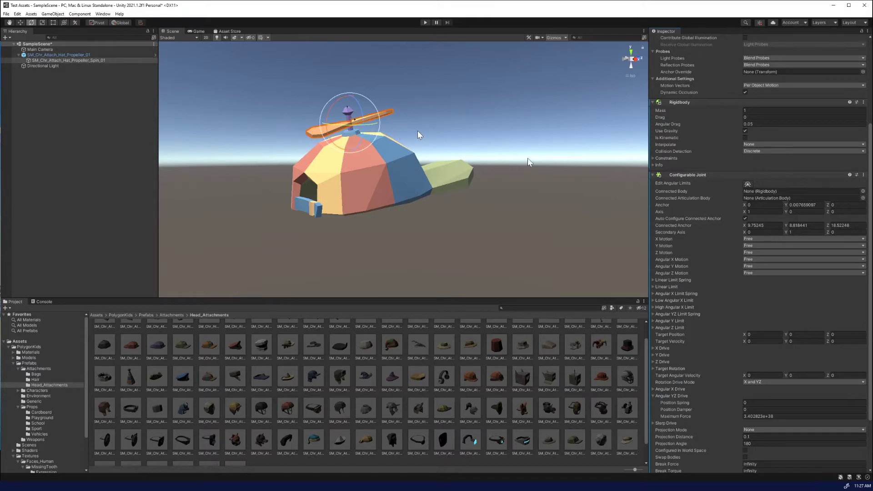
Step: Lock X, Y and Z Motion on the propeller's Configurable Joint
{"action": "left_click", "coordinate": [790, 239]}
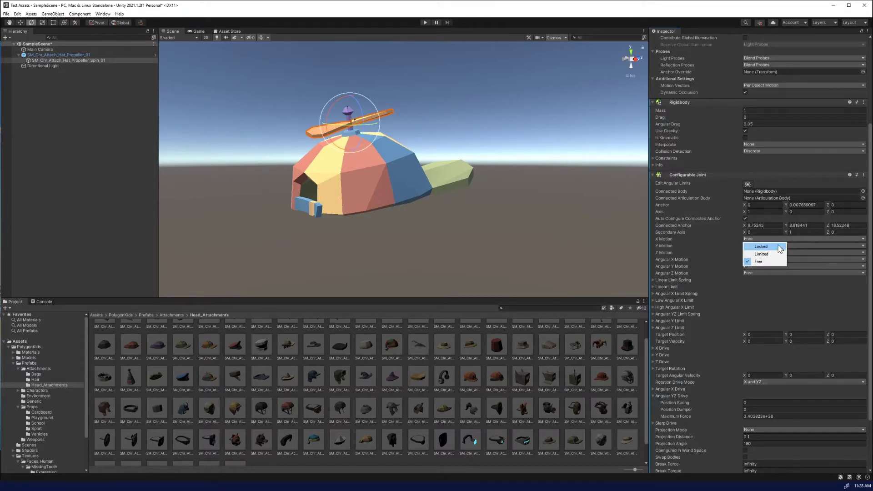
{"action": "left_click", "coordinate": [773, 246]}
{"action": "left_click", "coordinate": [778, 245]}
{"action": "left_click", "coordinate": [777, 253]}
{"action": "left_click", "coordinate": [773, 253]}
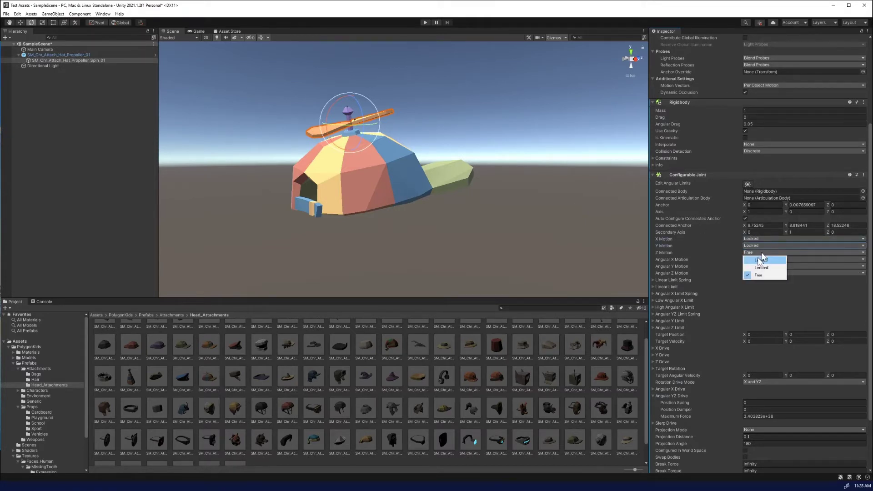
{"action": "left_click", "coordinate": [768, 260]}
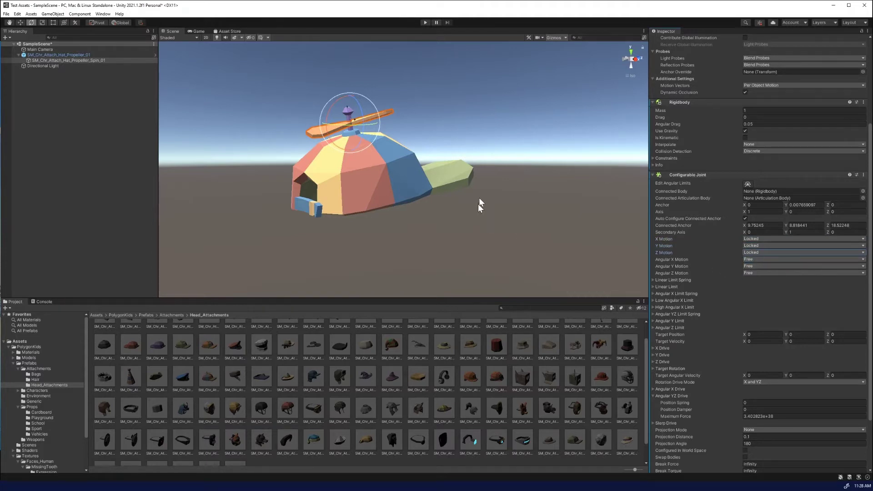
Step: Spin the propeller blade to a new angle with the rotate gizmo
{"action": "key", "text": "w"}
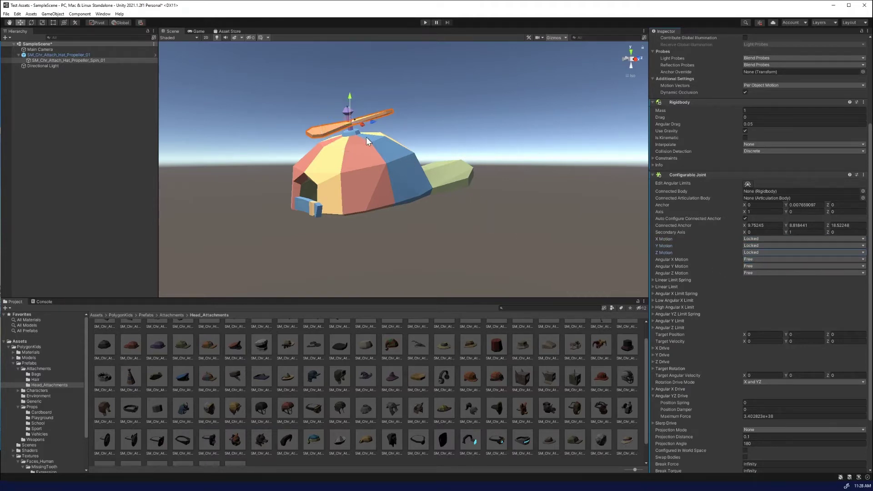
{"action": "key", "text": "e"}
{"action": "left_click_drag", "start_coordinate": [354, 129], "coordinate": [449, 130]}
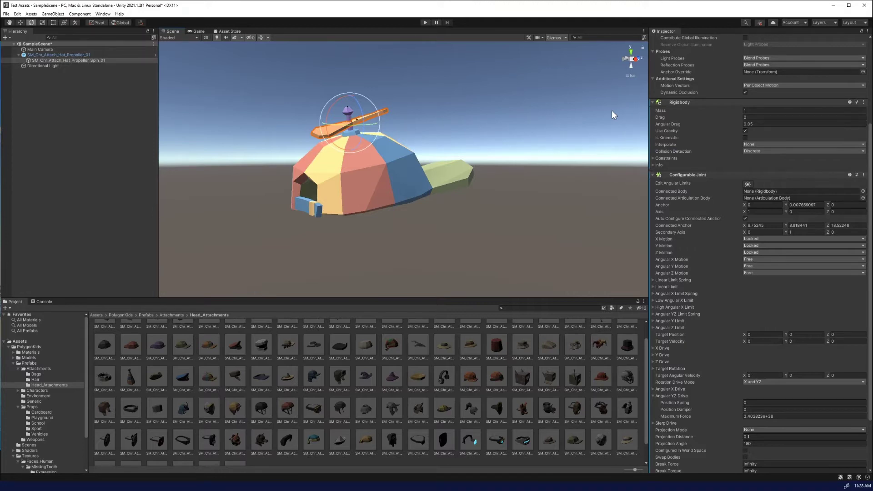
Step: Lock Angular X and Angular Z Motion, leaving only Angular Y Free
{"action": "left_click", "coordinate": [755, 261]}
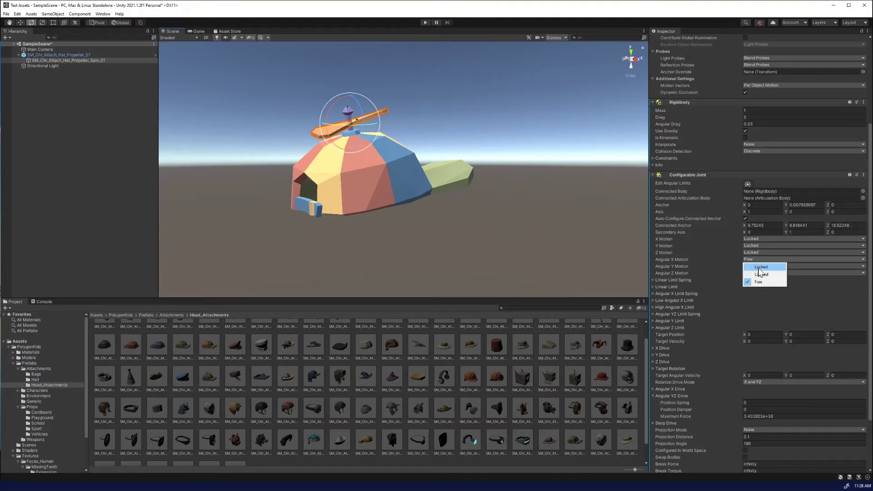
{"action": "left_click", "coordinate": [759, 268]}
{"action": "left_click", "coordinate": [758, 273]}
{"action": "left_click", "coordinate": [757, 280]}
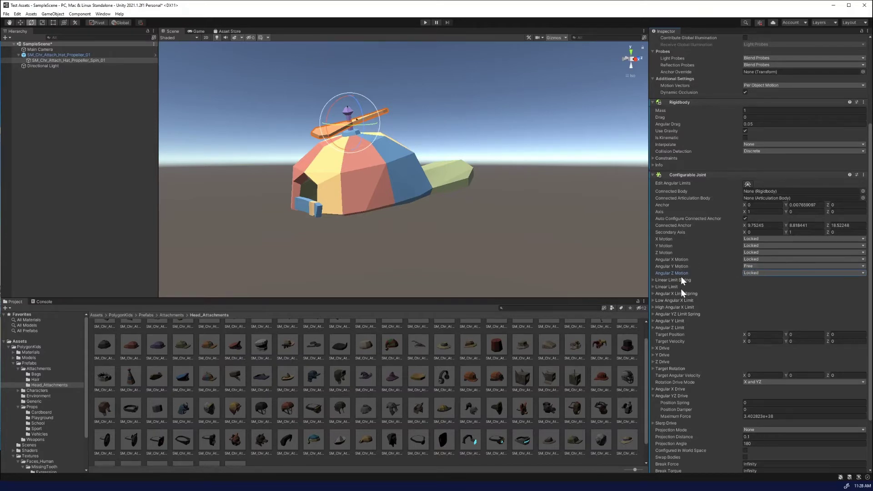
{"action": "scroll", "coordinate": [678, 267], "scroll_direction": "down", "scroll_amount": 3}
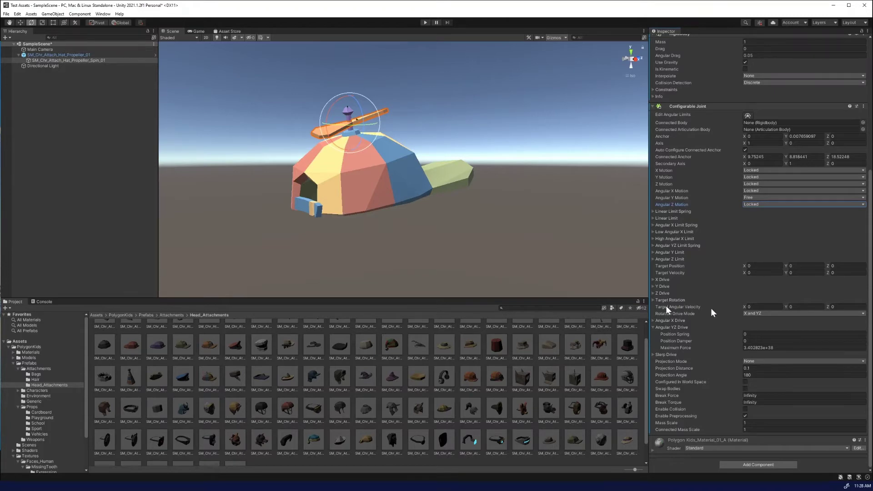
Step: Set Target Angular Velocity Y to 5, Position Spring 2 and Position Damper 1, then start Play
{"action": "left_click", "coordinate": [795, 307]}
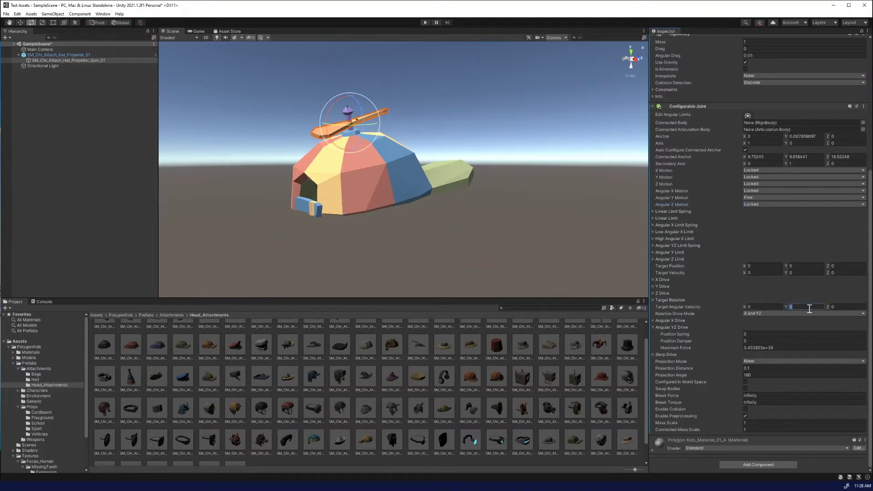
{"action": "type", "text": "5"}
{"action": "left_click", "coordinate": [751, 333]}
{"action": "type", "text": "2"}
{"action": "left_click", "coordinate": [752, 341]}
{"action": "type", "text": "1"}
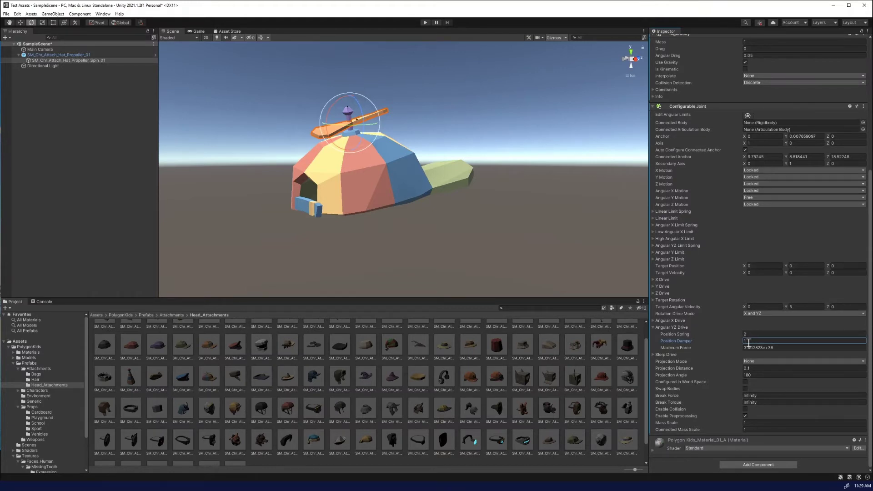
{"action": "left_click", "coordinate": [427, 25]}
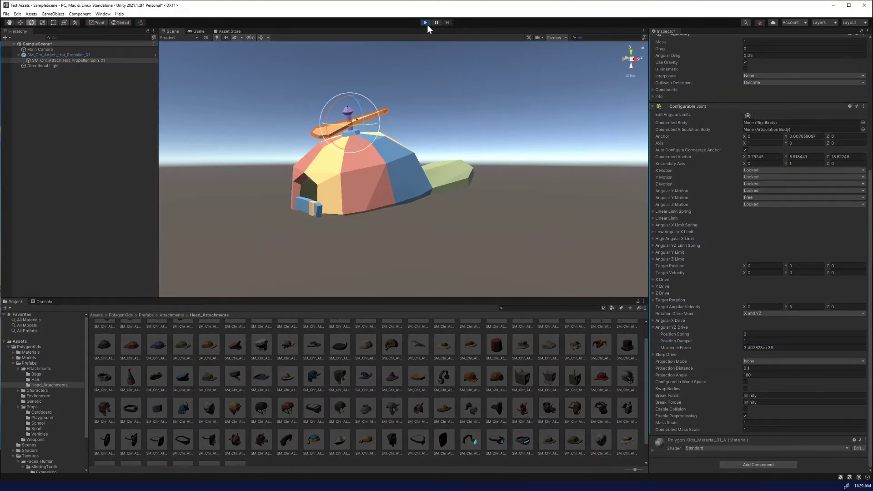
Step: Change the propeller blade's Position Spring to 0 during play, then restart the play test
{"action": "left_click", "coordinate": [67, 56]}
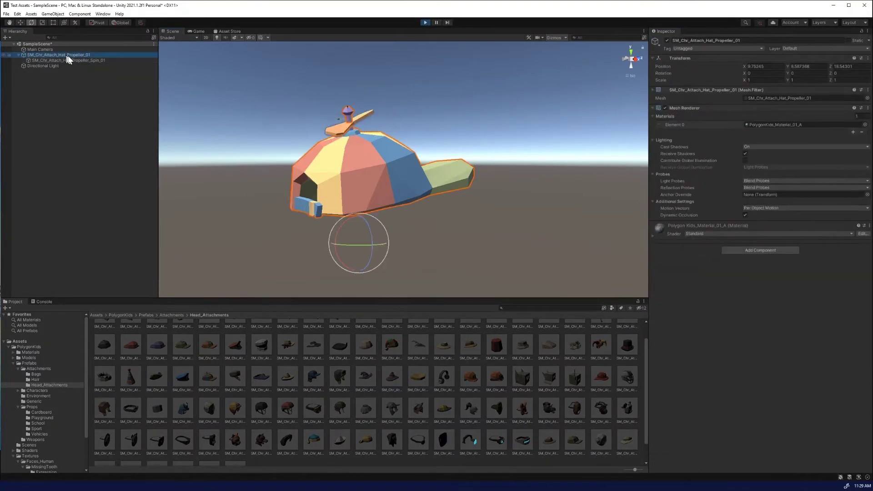
{"action": "key", "text": "Up"}
{"action": "left_click", "coordinate": [68, 60]}
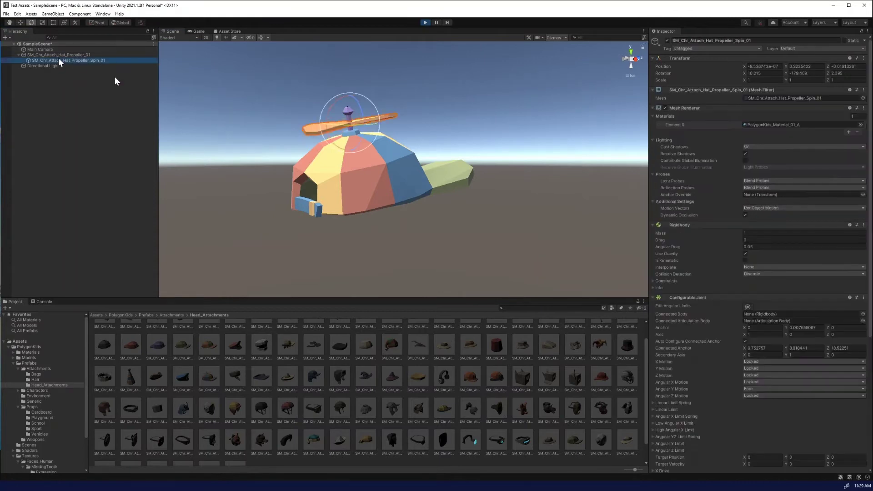
{"action": "scroll", "coordinate": [776, 303], "scroll_direction": "down", "scroll_amount": 6}
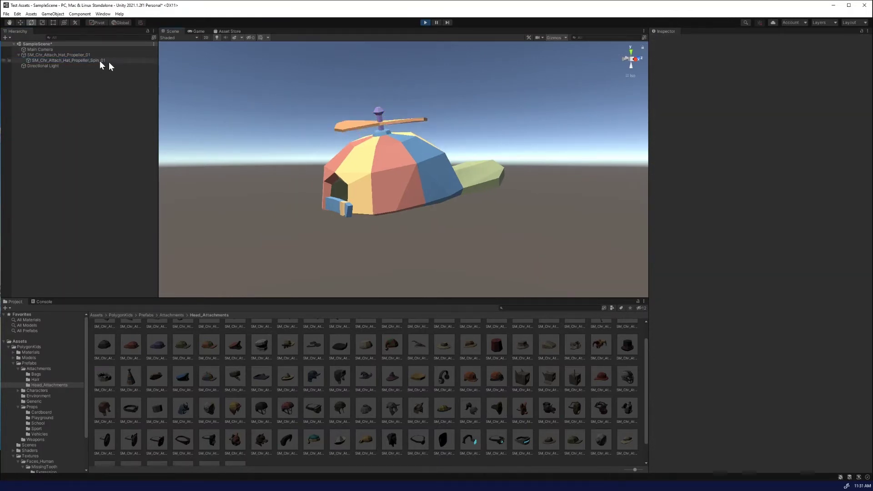
{"action": "left_click", "coordinate": [108, 62]}
{"action": "scroll", "coordinate": [747, 303], "scroll_direction": "down", "scroll_amount": 6}
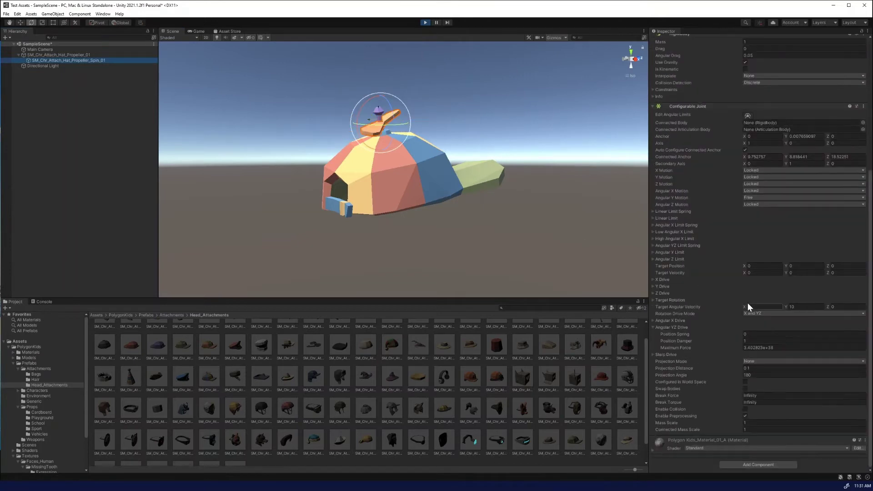
{"action": "left_click", "coordinate": [752, 334]}
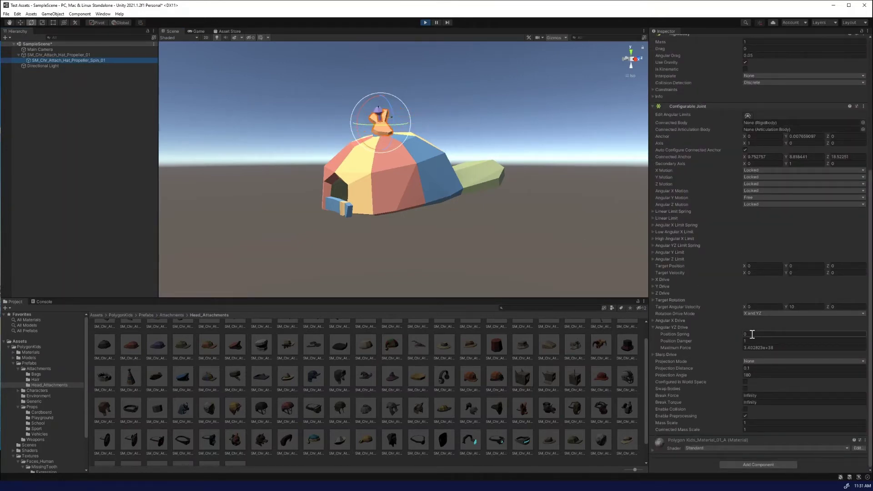
{"action": "left_click", "coordinate": [426, 22]}
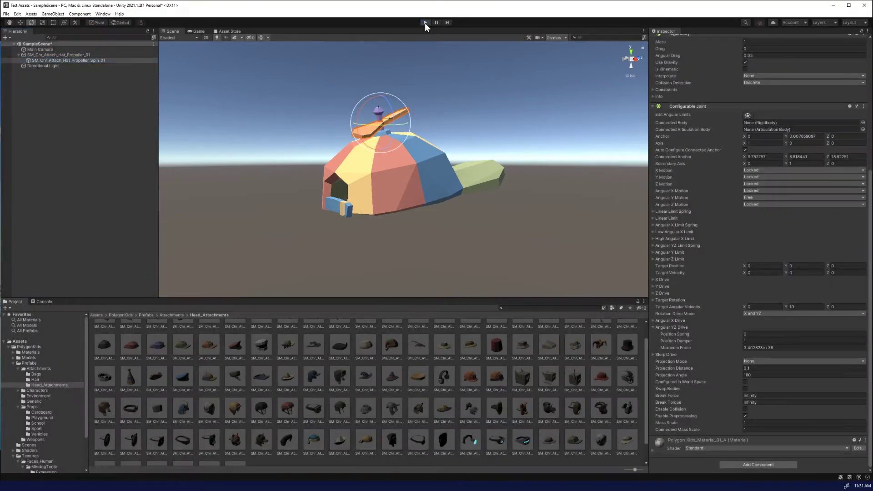
{"action": "left_click", "coordinate": [426, 23]}
Step: Raise the propeller's Target Angular Velocity Y to 200 and reselect the spinning blade
{"action": "left_click_drag", "start_coordinate": [787, 308], "coordinate": [809, 309]}
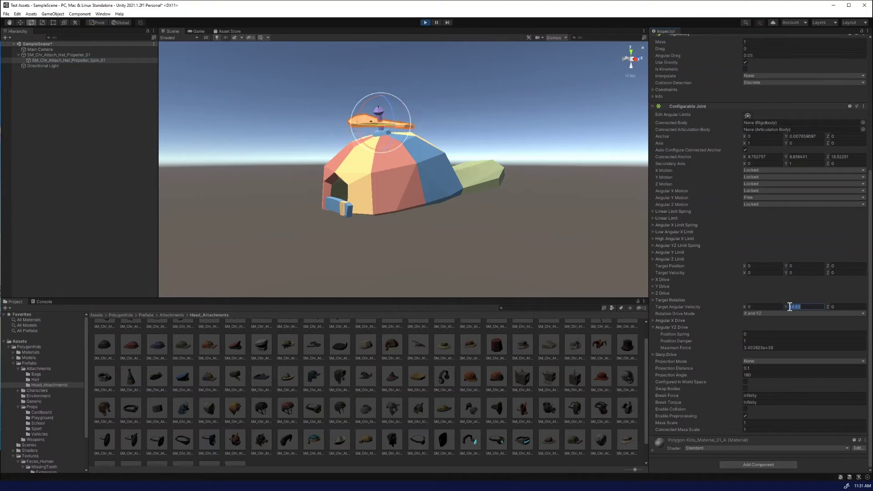
{"action": "type", "text": "1000"}
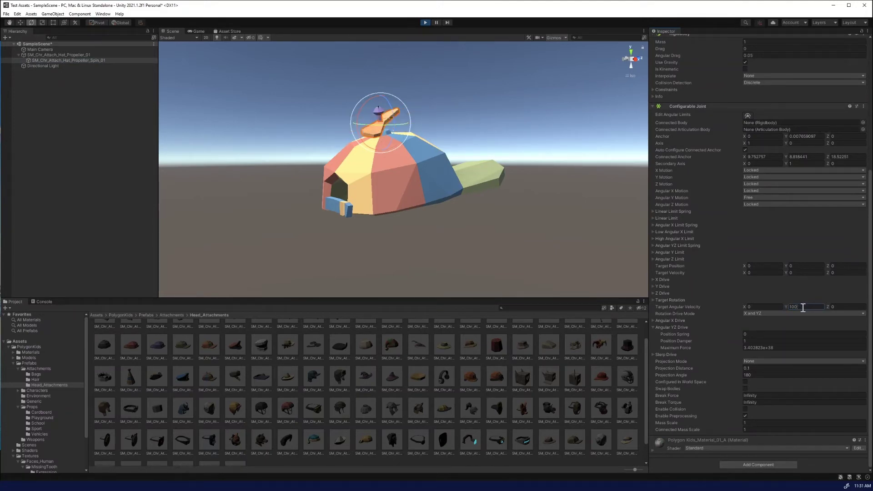
{"action": "key", "text": "BackSpace"}
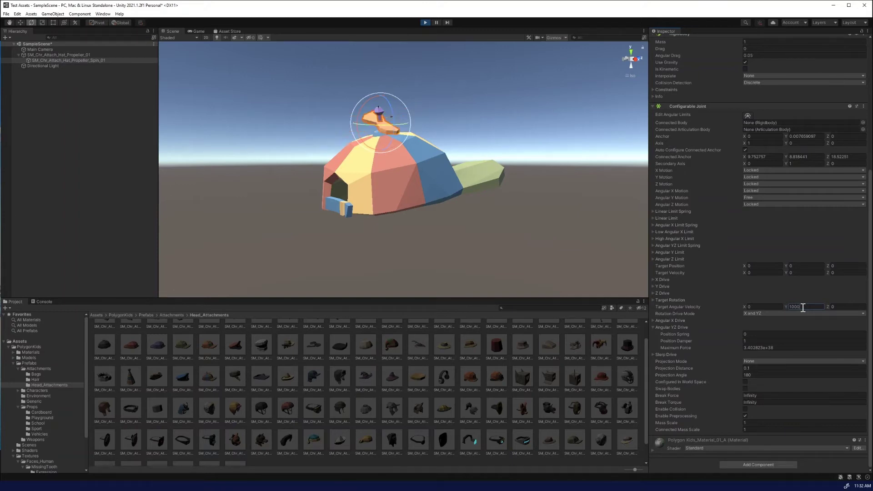
{"action": "key", "text": "BackSpace"}
{"action": "key", "text": "BackSpace"}
{"action": "key", "text": "BackSpace"}
{"action": "type", "text": "200"}
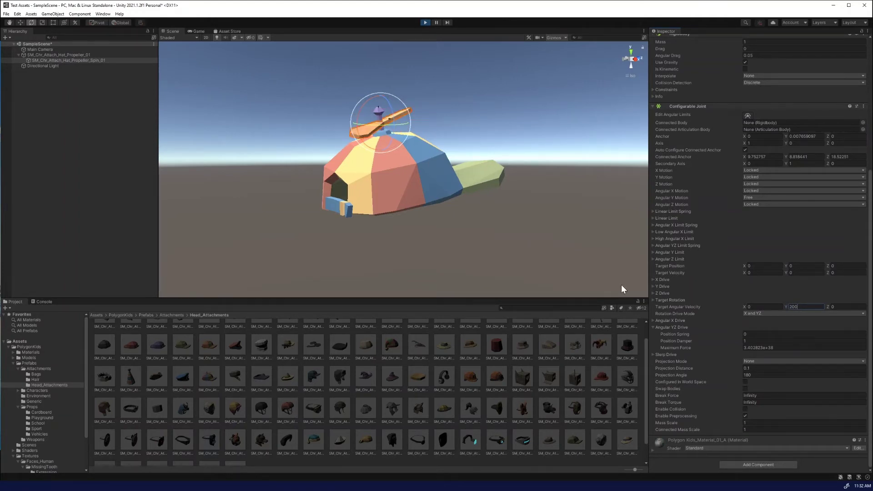
{"action": "left_click", "coordinate": [101, 60]}
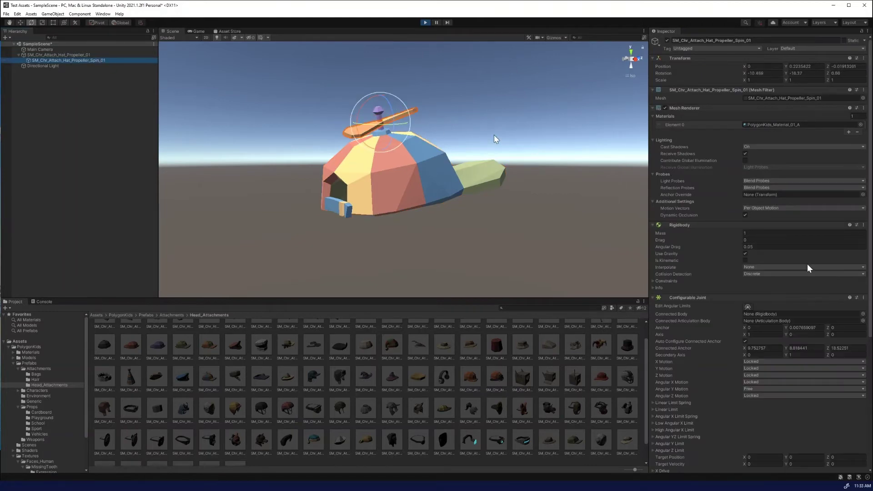
{"action": "scroll", "coordinate": [808, 267], "scroll_direction": "down", "scroll_amount": 3}
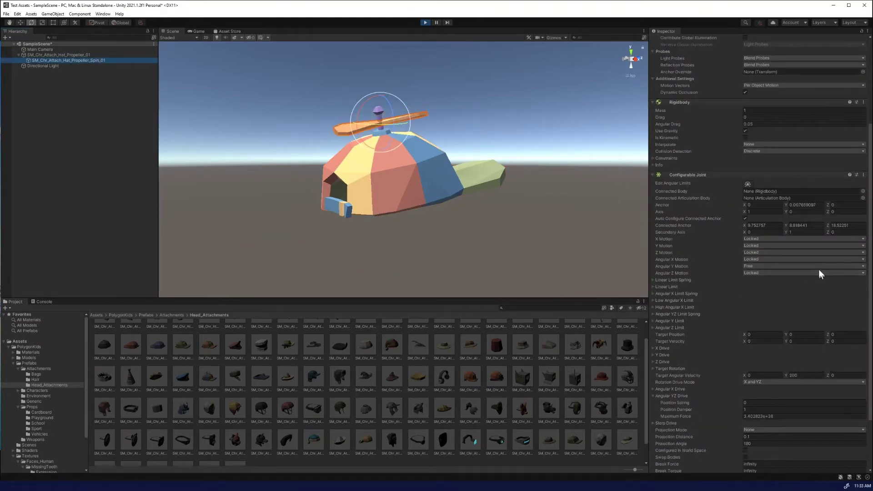
{"action": "scroll", "coordinate": [818, 270], "scroll_direction": "down", "scroll_amount": 2}
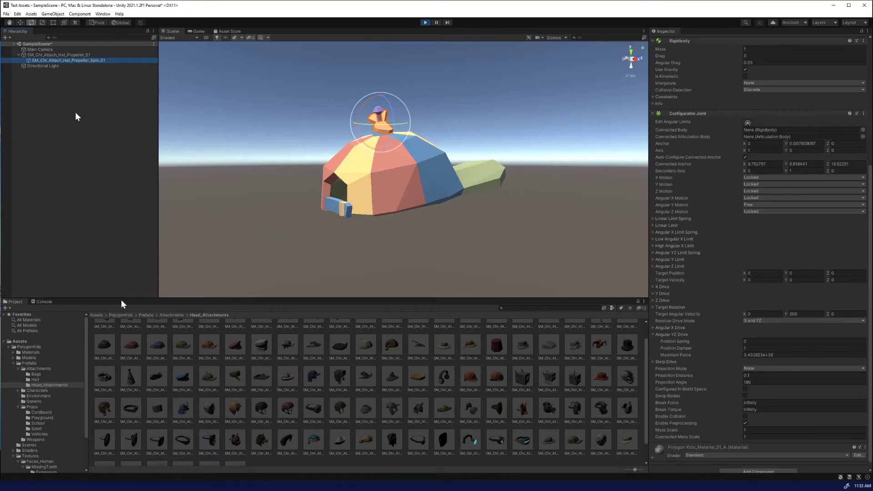
Step: Stop play and place SM_Prop_Rocker_01 from the Playground folder, expanded to show its pole
{"action": "left_click", "coordinate": [426, 22]}
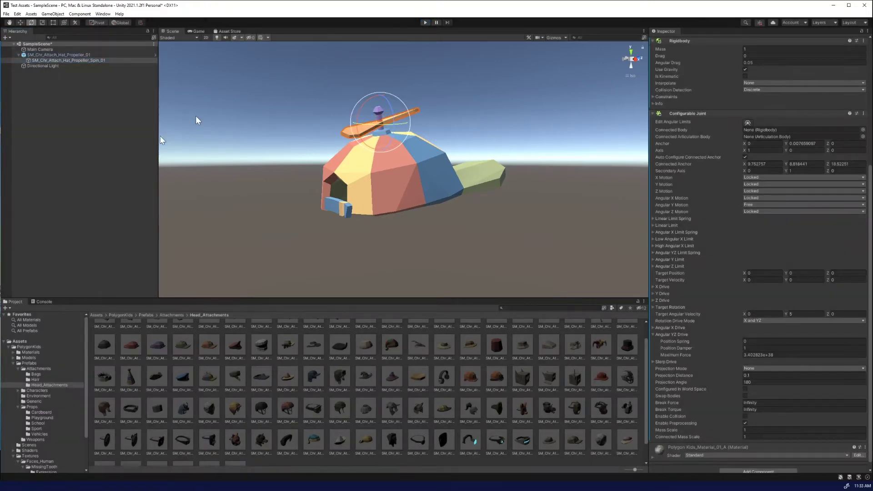
{"action": "left_click", "coordinate": [43, 417]}
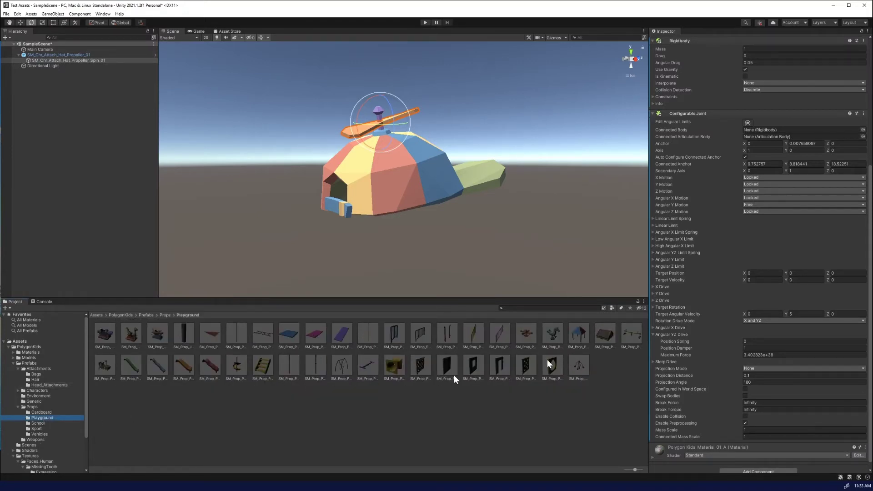
{"action": "left_click_drag", "start_coordinate": [579, 367], "coordinate": [473, 143]}
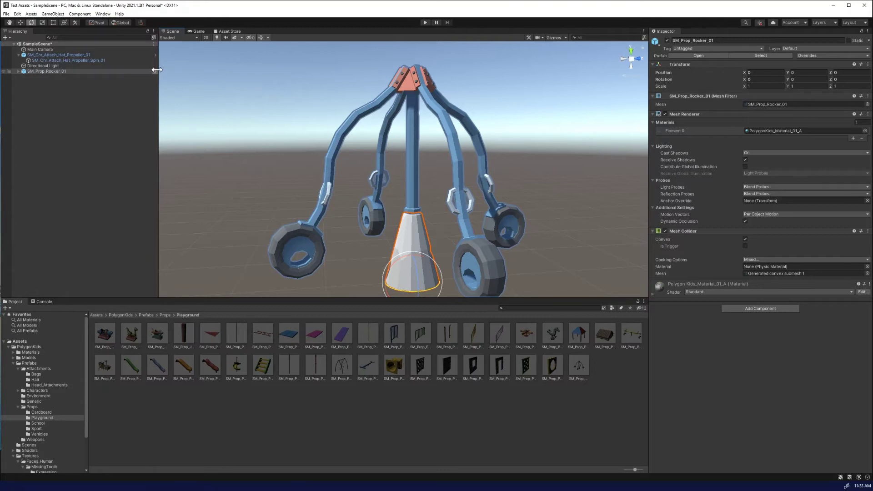
{"action": "left_click", "coordinate": [19, 71]}
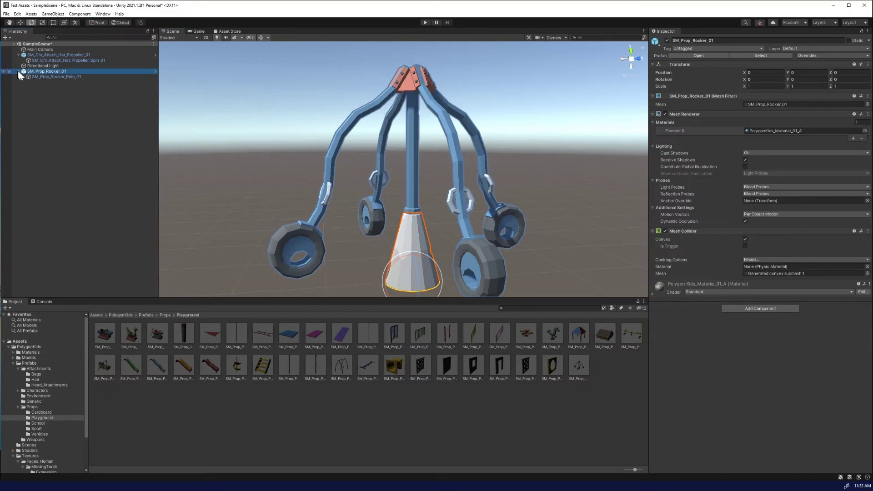
Step: Add a Configurable Joint to SM_Prop_Rocker_Pole_01
{"action": "left_click", "coordinate": [55, 77]}
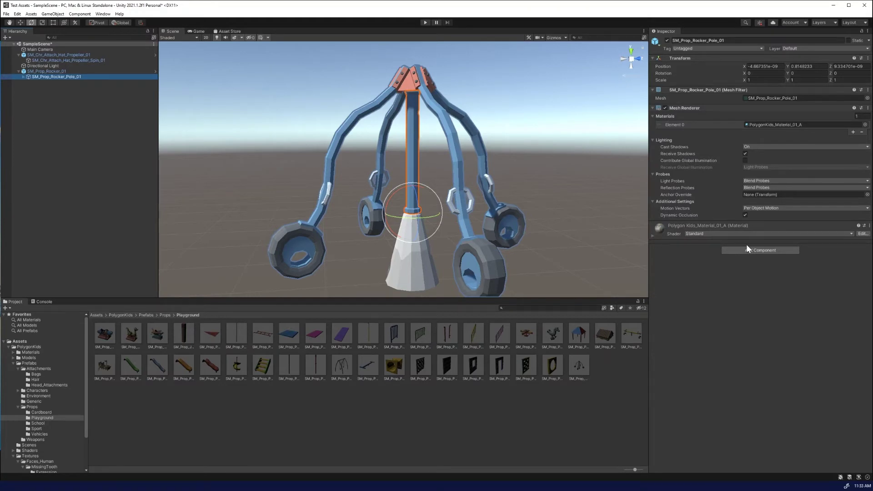
{"action": "left_click", "coordinate": [761, 249]}
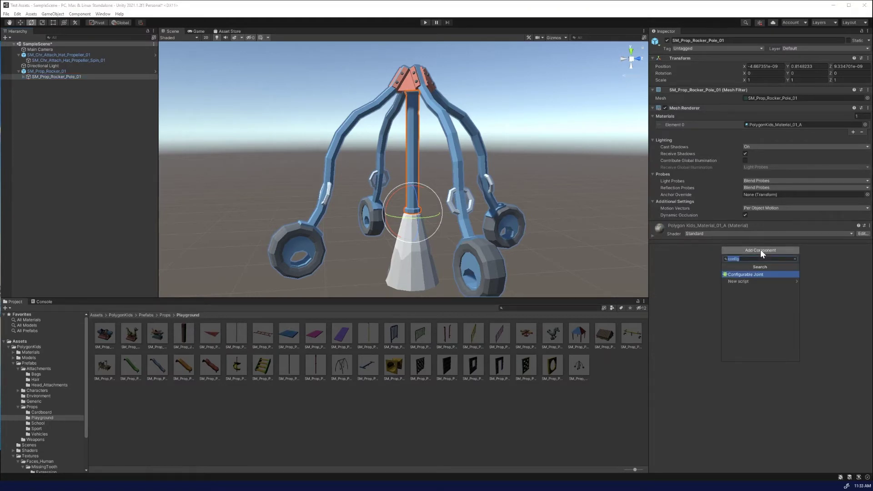
{"action": "left_click", "coordinate": [748, 274]}
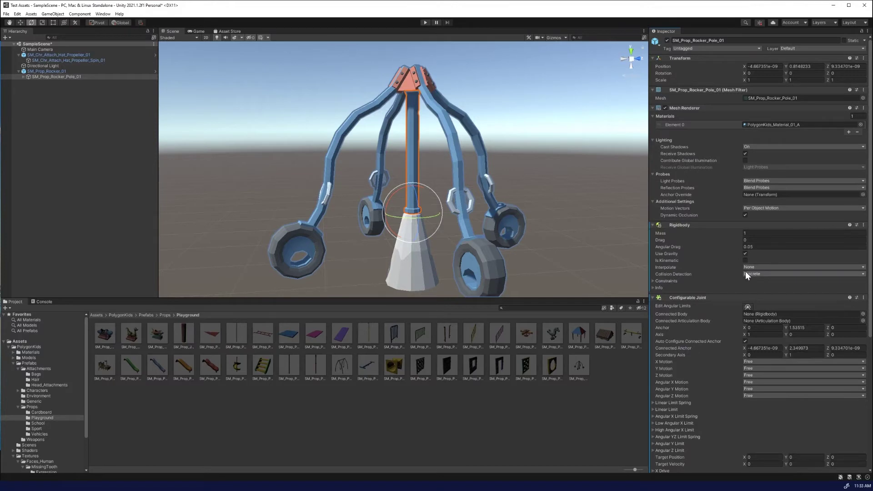
{"action": "scroll", "coordinate": [763, 250], "scroll_direction": "down", "scroll_amount": 3}
{"action": "scroll", "coordinate": [765, 251], "scroll_direction": "down", "scroll_amount": 3}
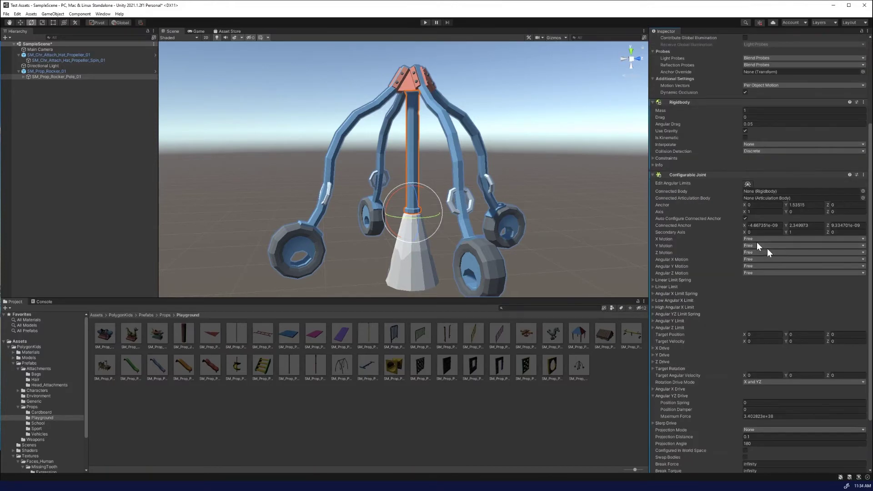
Step: Lock the pole joint's X, Y, Z Motion and Angular X and Z Motion
{"action": "left_click", "coordinate": [757, 239]}
{"action": "left_click", "coordinate": [758, 246]}
{"action": "left_click", "coordinate": [758, 246]}
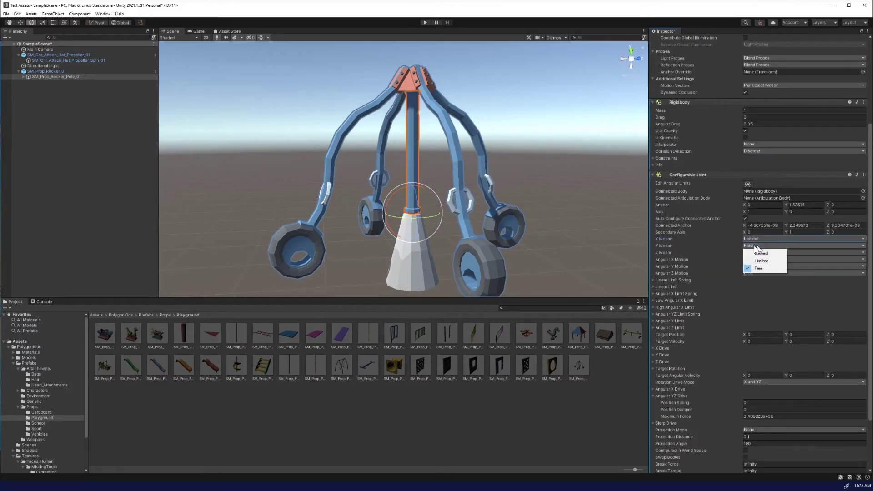
{"action": "left_click", "coordinate": [754, 253]}
{"action": "left_click", "coordinate": [755, 252]}
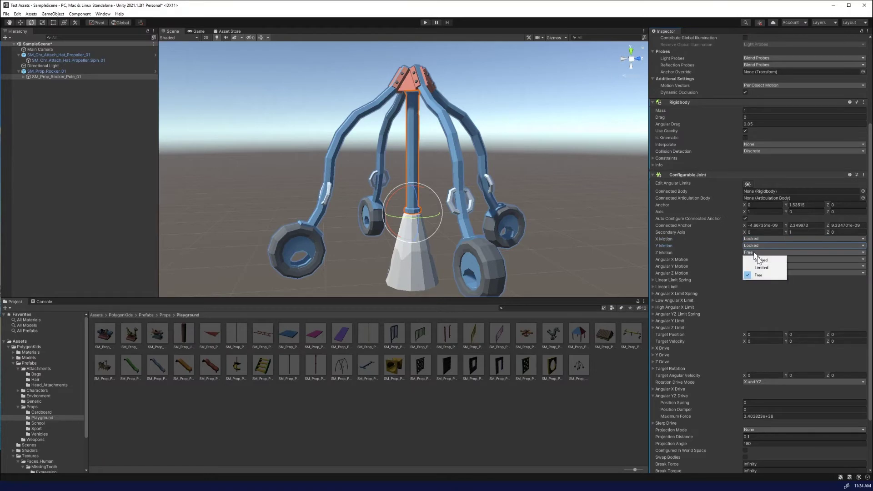
{"action": "left_click", "coordinate": [757, 258]}
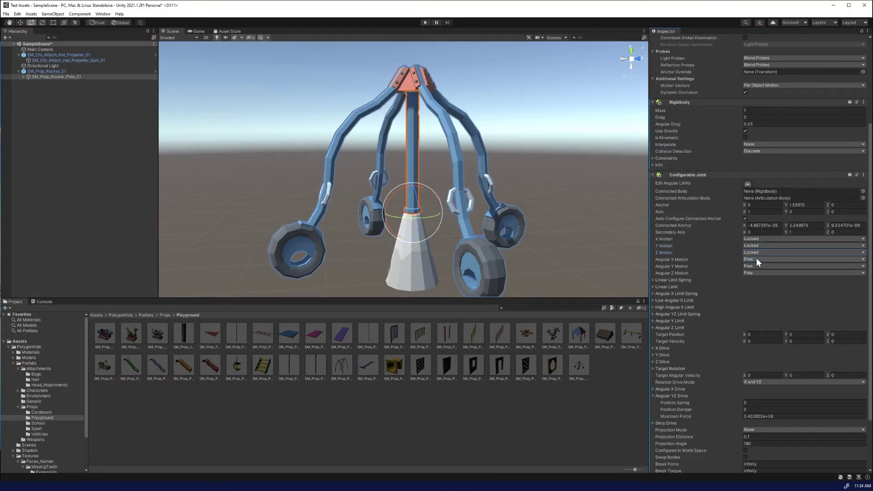
{"action": "left_click", "coordinate": [757, 259]}
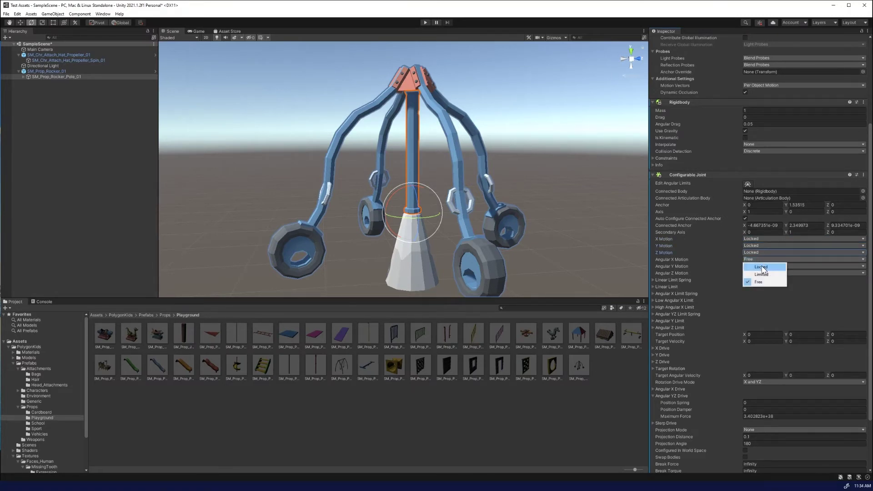
{"action": "left_click", "coordinate": [762, 269]}
{"action": "left_click", "coordinate": [763, 273]}
{"action": "left_click", "coordinate": [764, 280]}
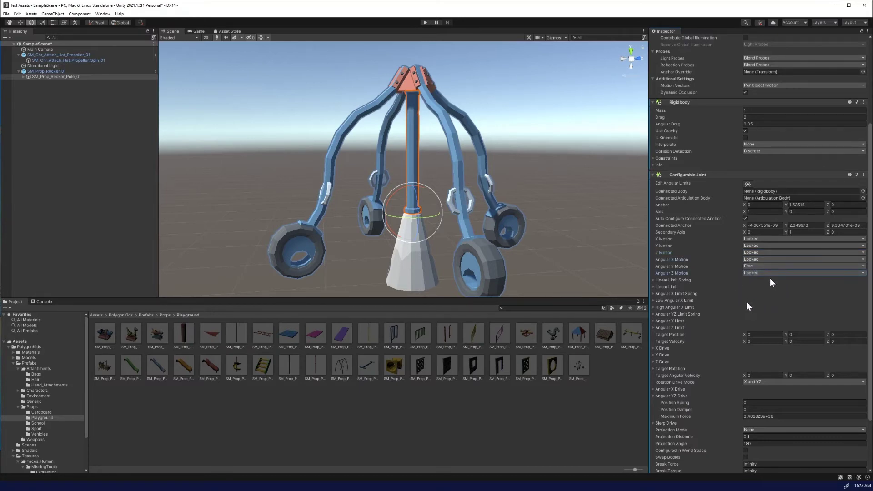
Step: Set Target Angular Velocity Y 2, Position Spring 2 and Position Damper 1, then start Play
{"action": "left_click", "coordinate": [797, 334]}
{"action": "left_click", "coordinate": [802, 376]}
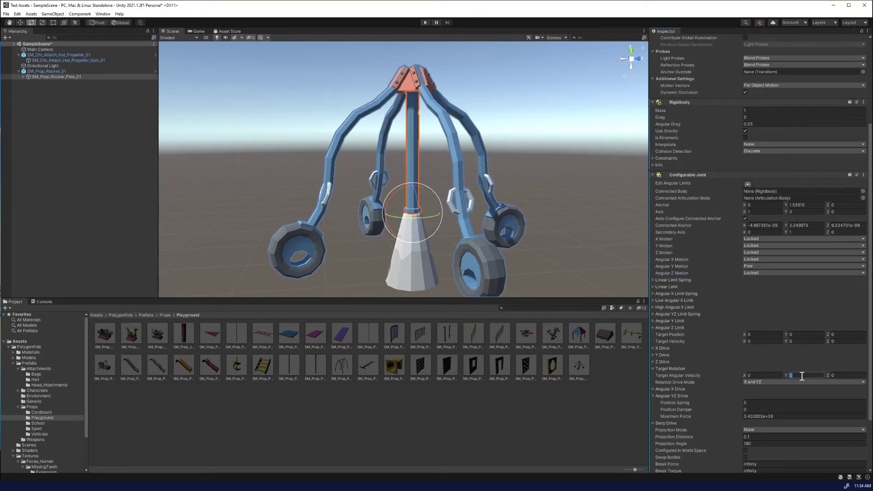
{"action": "type", "text": "2"}
{"action": "scroll", "coordinate": [807, 354], "scroll_direction": "down", "scroll_amount": 3}
{"action": "left_click", "coordinate": [767, 341]}
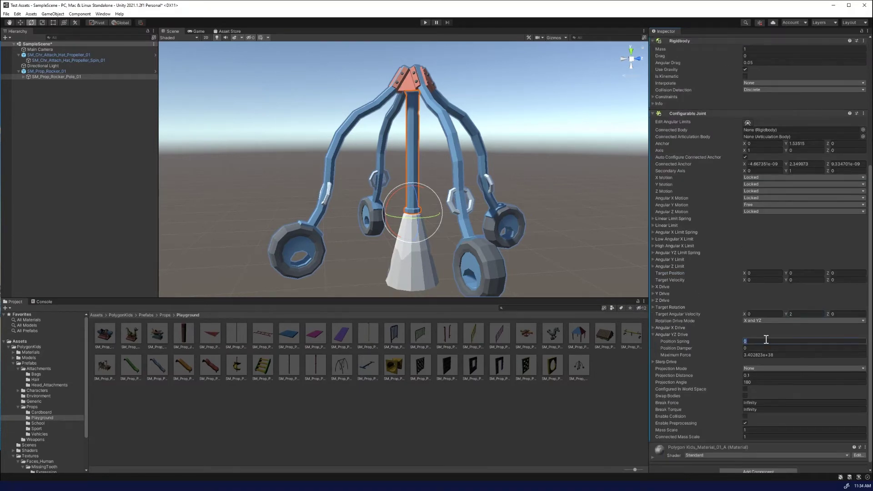
{"action": "type", "text": "2"}
{"action": "key", "text": "Tab"}
{"action": "type", "text": "1"}
{"action": "left_click", "coordinate": [425, 22]}
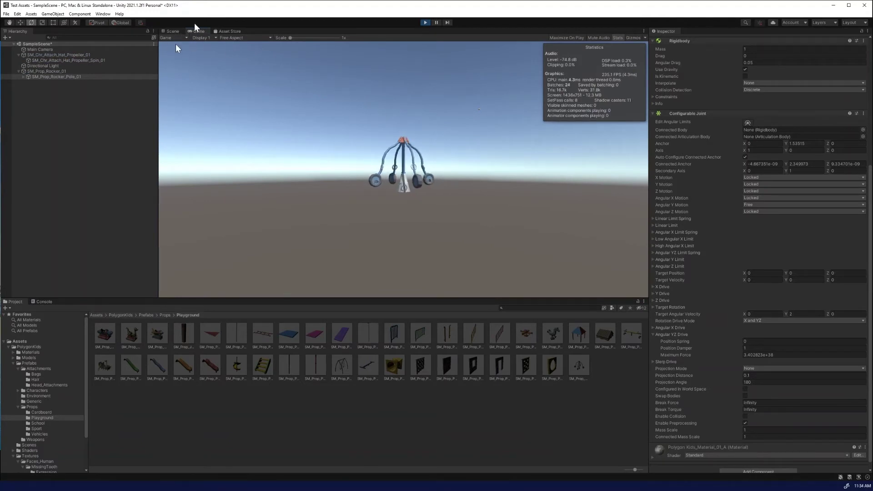
Step: Watch the rocker pole spin in the Scene view, then stop play mode with Ctrl+P
{"action": "left_click", "coordinate": [170, 30]}
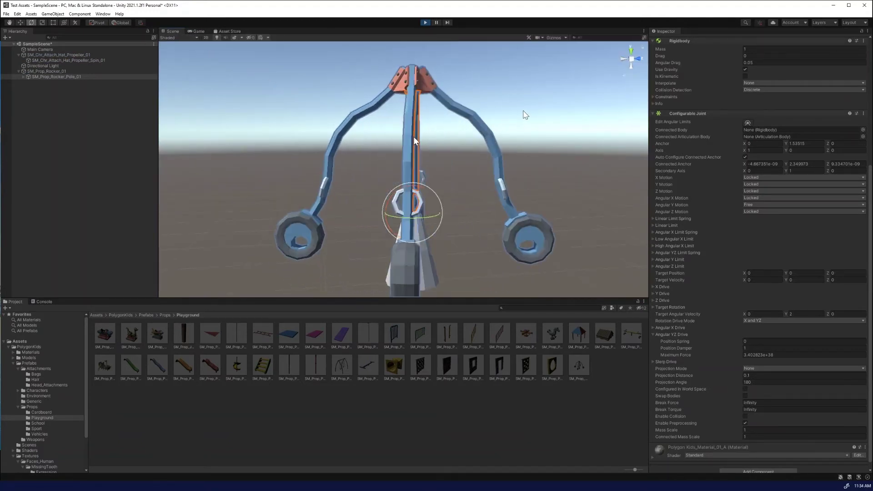
{"action": "left_click", "coordinate": [526, 114]}
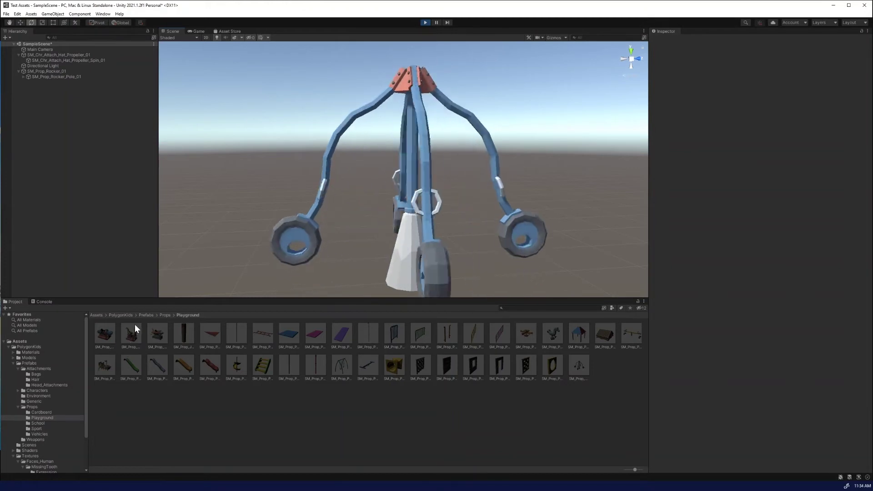
{"action": "key", "text": "ctrl+p"}
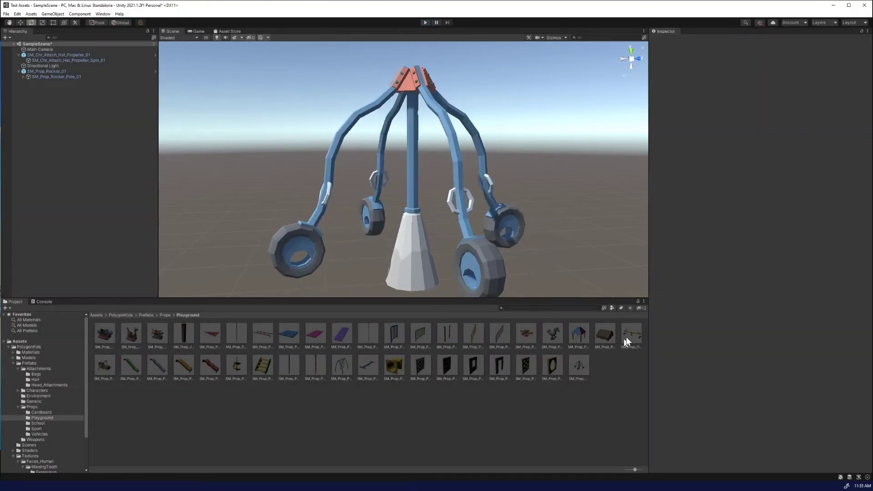
Step: Place the SM_Prop_Playground_Seesaw_01 seesaw beside the rocker and expand its Hierarchy entry
{"action": "left_click_drag", "start_coordinate": [626, 339], "coordinate": [523, 231]}
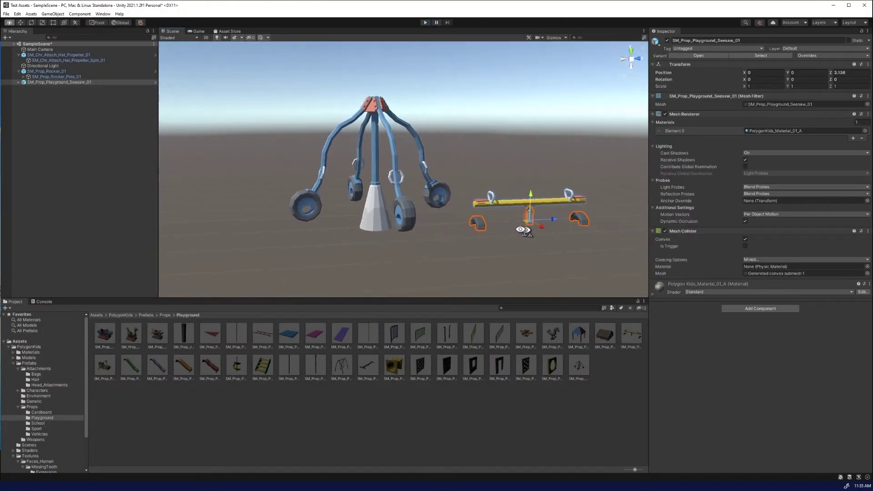
{"action": "scroll", "coordinate": [523, 231], "scroll_direction": "up", "scroll_amount": 8}
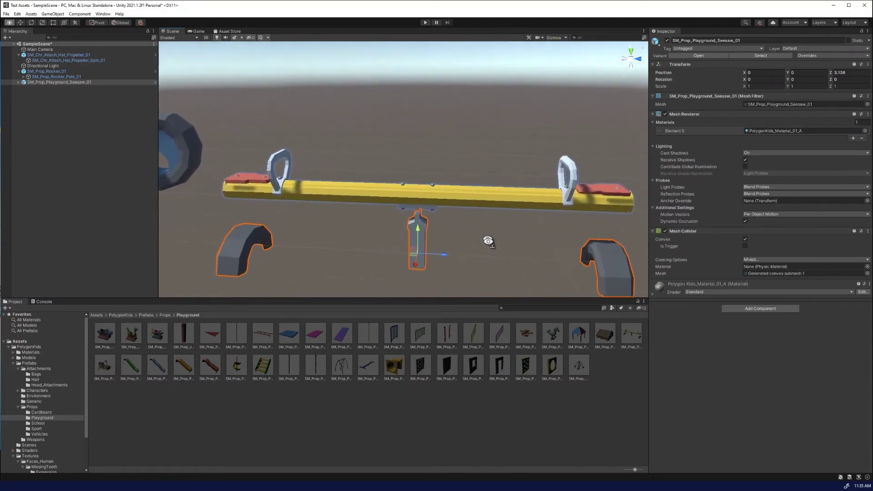
{"action": "left_click", "coordinate": [19, 82]}
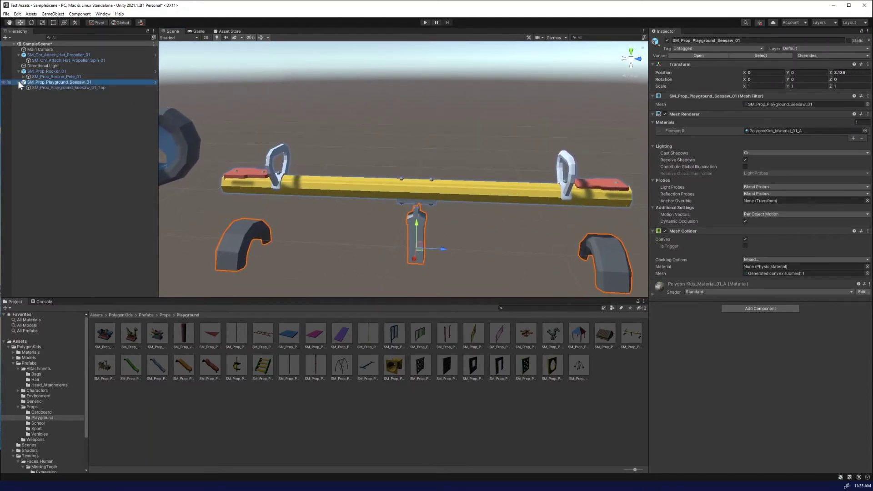
Step: Select the child SM_Prop_Playground_Seesaw_01_Top plank after briefly checking the base
{"action": "left_click", "coordinate": [44, 86]}
{"action": "left_click", "coordinate": [42, 84]}
{"action": "left_click", "coordinate": [48, 92]}
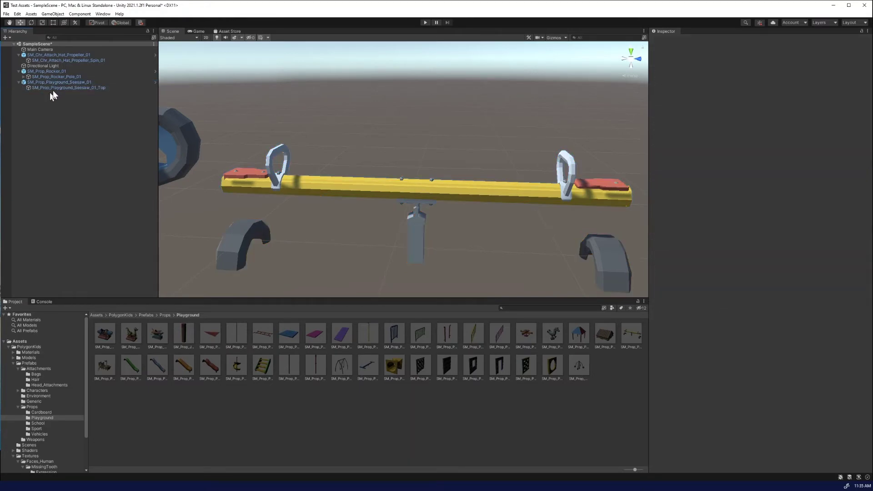
{"action": "left_click", "coordinate": [52, 89]}
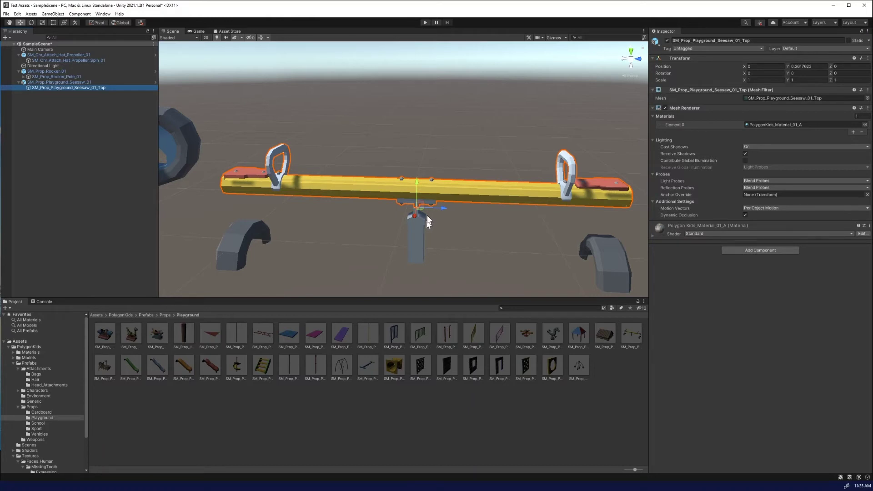
Step: Add a Configurable Joint to the seesaw's top plank
{"action": "left_click", "coordinate": [762, 251]}
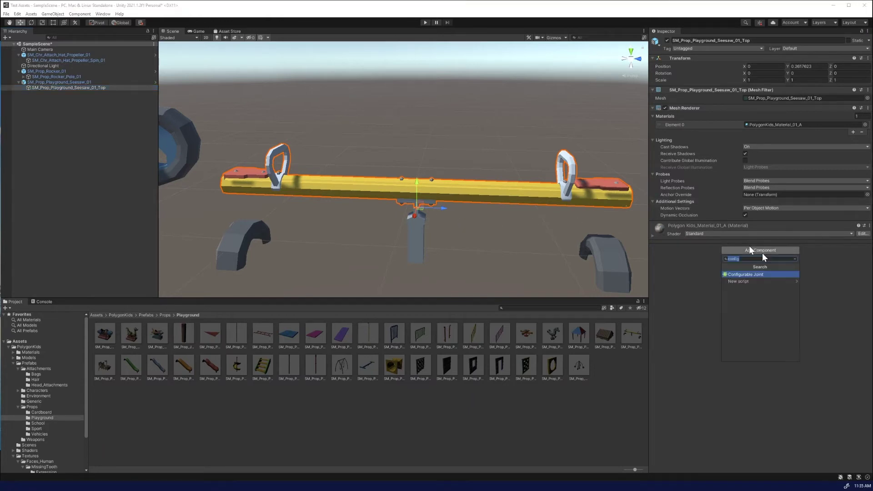
{"action": "left_click", "coordinate": [749, 273]}
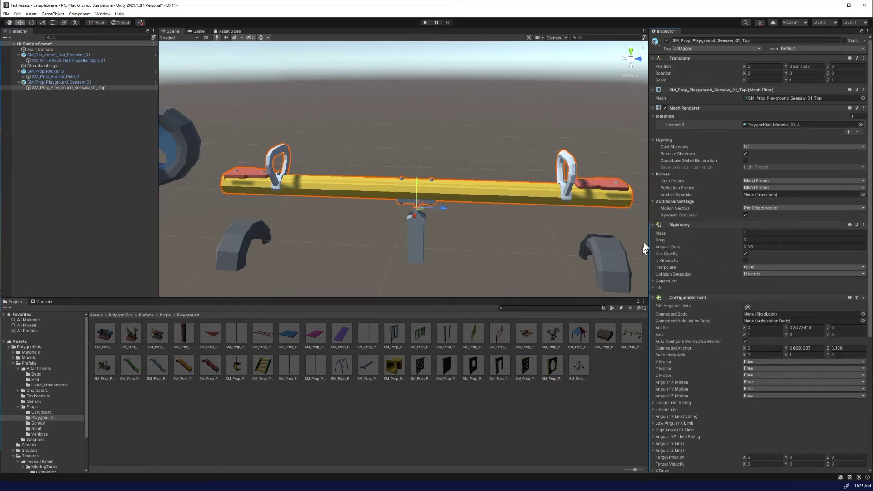
{"action": "scroll", "coordinate": [728, 276], "scroll_direction": "down", "scroll_amount": 10}
Step: Add a Box Collider to the plank via a 'box' search and enter collider editing
{"action": "left_click", "coordinate": [758, 463]}
{"action": "type", "text": "box"}
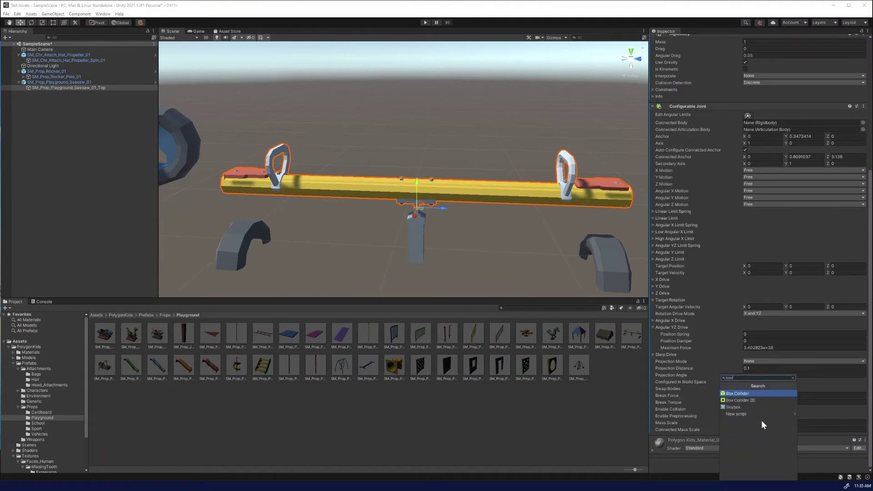
{"action": "key", "text": "Return"}
{"action": "scroll", "coordinate": [787, 408], "scroll_direction": "down", "scroll_amount": 3}
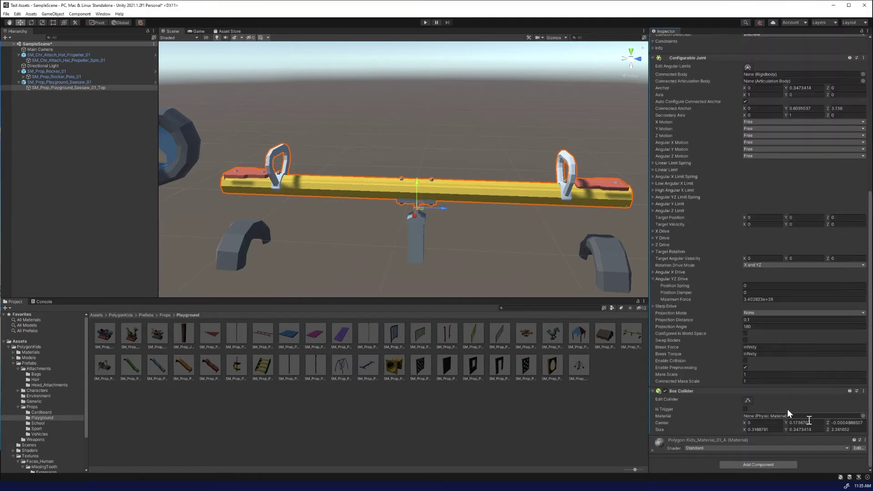
{"action": "left_click", "coordinate": [748, 400]}
{"action": "left_click_drag", "start_coordinate": [482, 264], "coordinate": [550, 246], "text": "alt"}
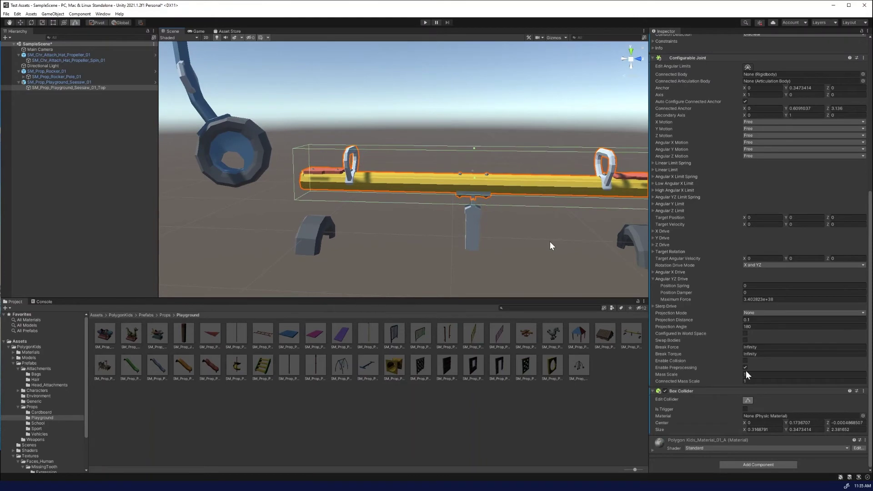
Step: Give the seesaw base a Box Collider and flatten it to about 0.19 high
{"action": "left_click", "coordinate": [324, 235]}
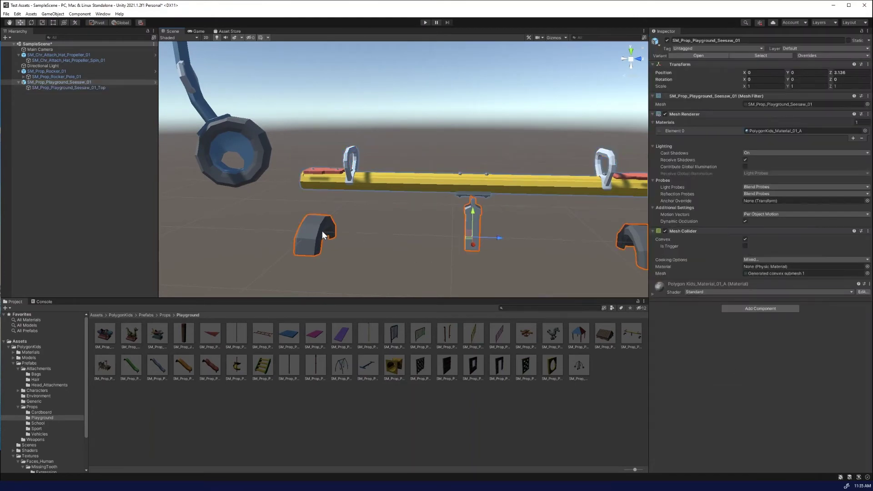
{"action": "left_click", "coordinate": [752, 311]}
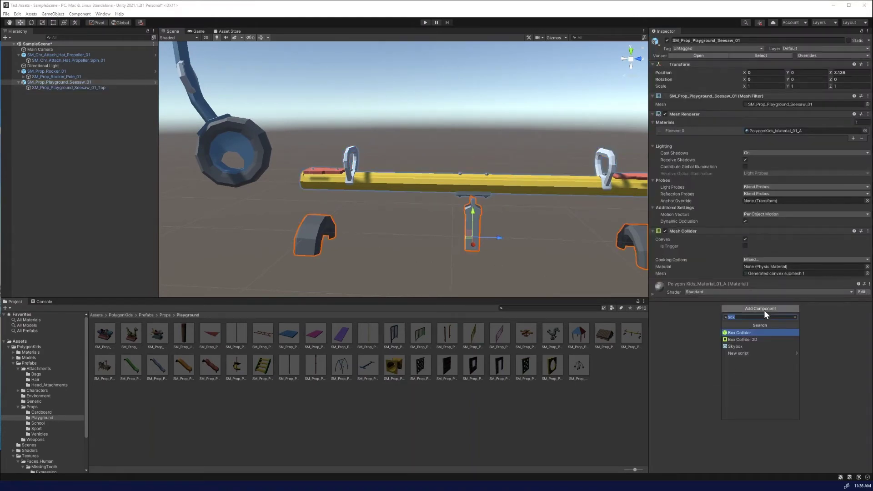
{"action": "left_click", "coordinate": [748, 333]}
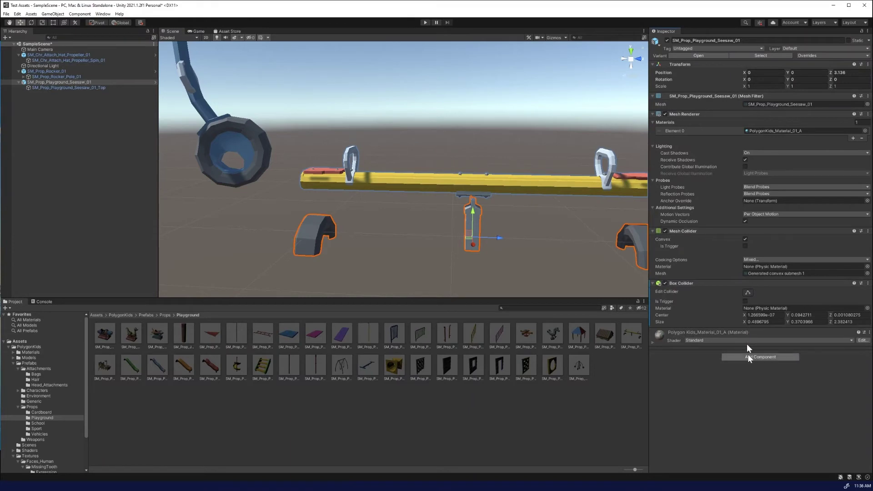
{"action": "left_click", "coordinate": [748, 293]}
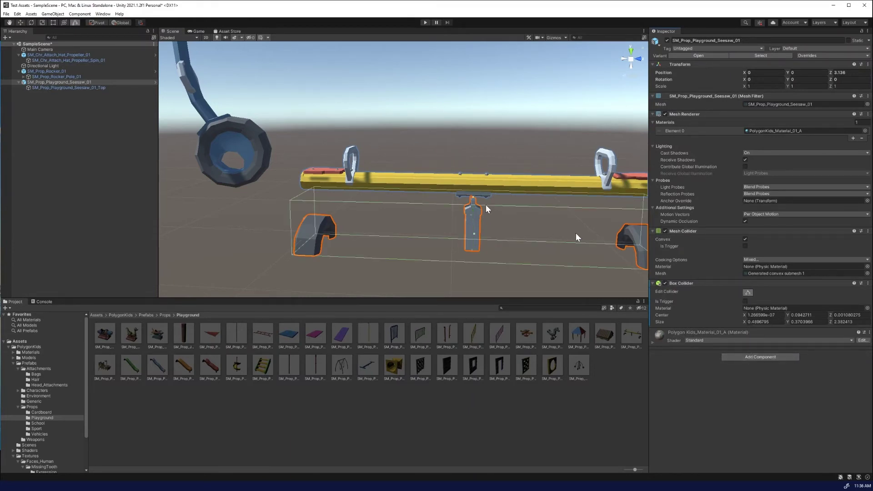
{"action": "left_click_drag", "start_coordinate": [477, 199], "coordinate": [474, 223]}
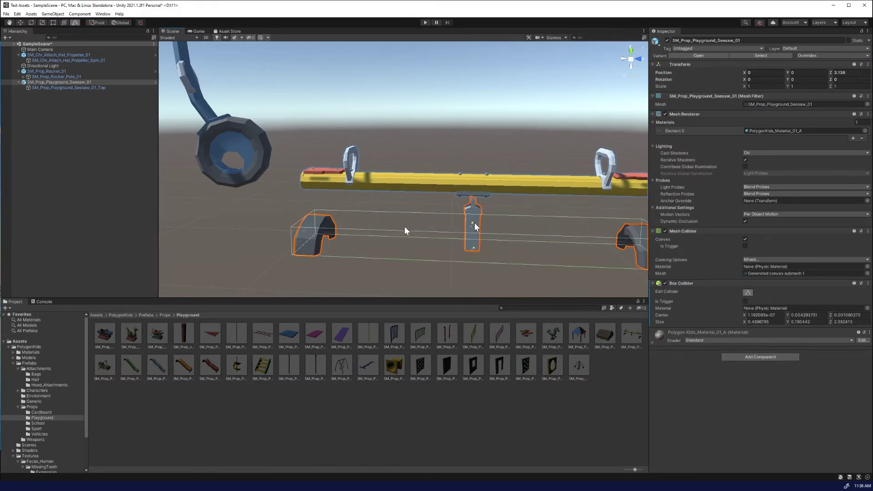
{"action": "middle_click_drag", "start_coordinate": [474, 223], "coordinate": [367, 188]}
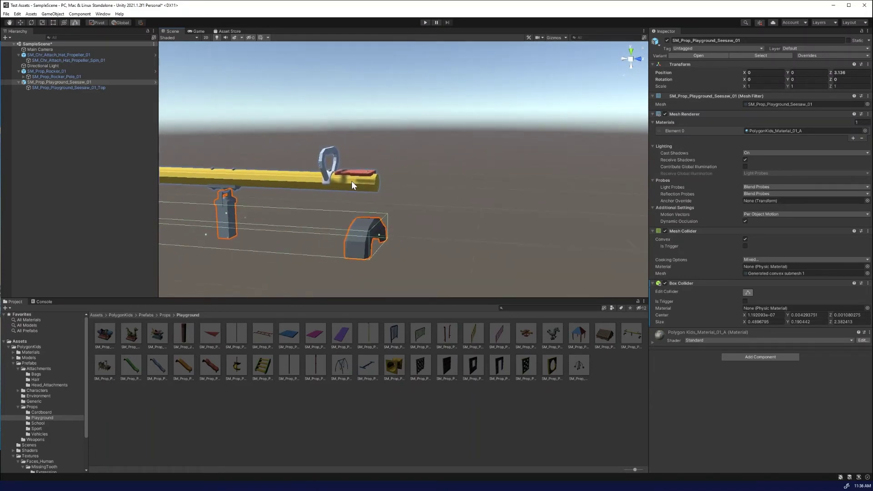
Step: Raise the bottom of the top plank's collider, trimming it to about 0.27 high
{"action": "left_click", "coordinate": [351, 181]}
{"action": "left_click_drag", "start_coordinate": [364, 220], "coordinate": [405, 215], "text": "alt"}
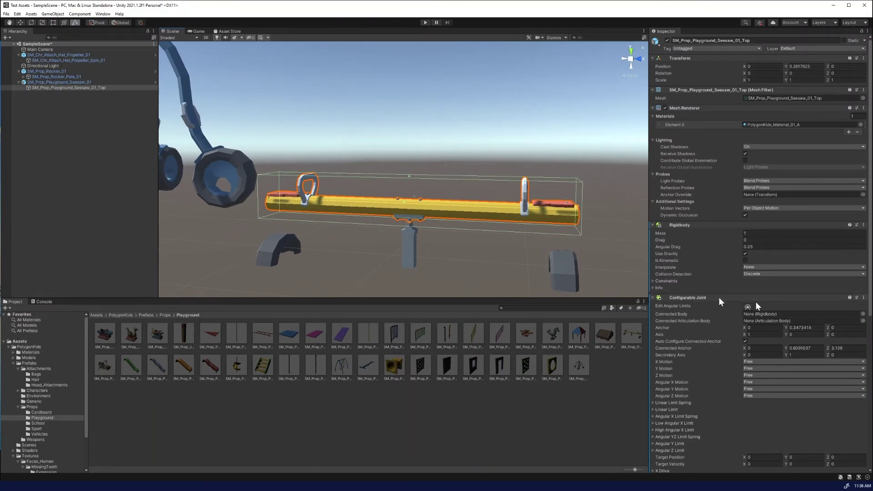
{"action": "scroll", "coordinate": [728, 298], "scroll_direction": "down", "scroll_amount": 8}
{"action": "left_click", "coordinate": [748, 399]}
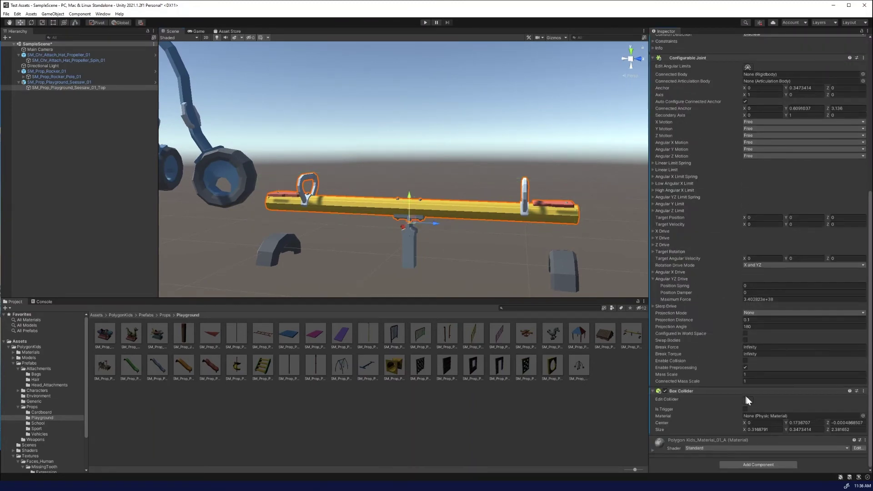
{"action": "left_click", "coordinate": [747, 399]}
{"action": "scroll", "coordinate": [494, 246], "scroll_direction": "up", "scroll_amount": 8}
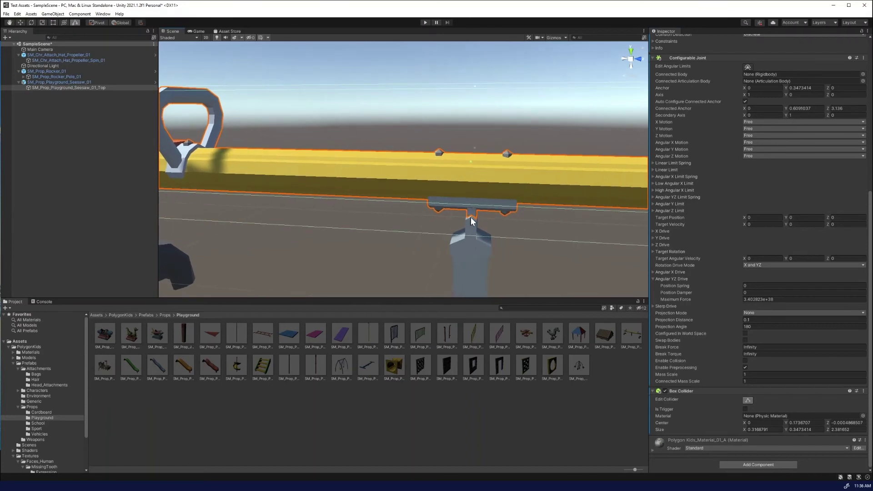
{"action": "left_click_drag", "start_coordinate": [471, 217], "coordinate": [473, 194]}
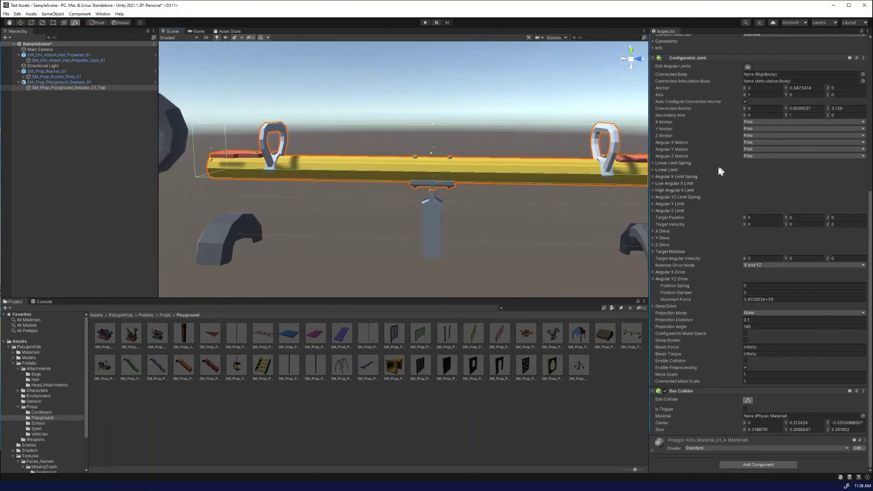
{"action": "scroll", "coordinate": [719, 168], "scroll_direction": "up", "scroll_amount": 3}
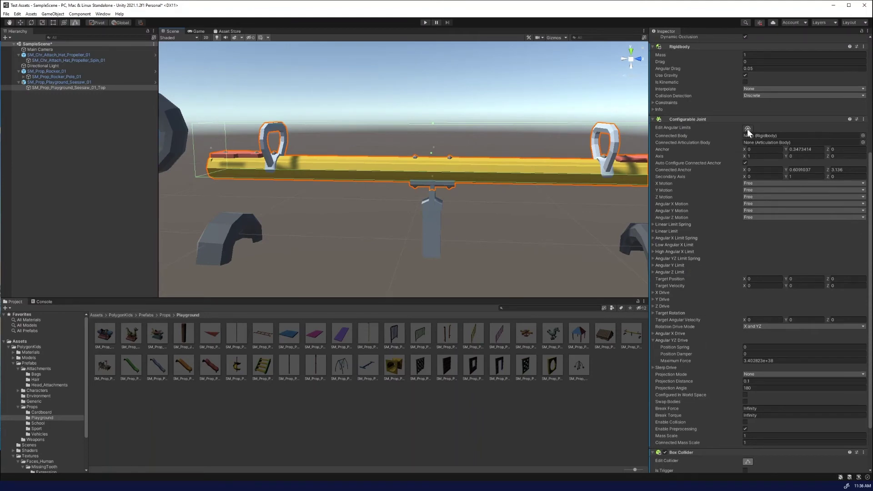
Step: Lock the plank joint's linear motion and Angular Y/Z, and set Angular X Motion to Limited
{"action": "left_click", "coordinate": [757, 183]}
{"action": "left_click", "coordinate": [758, 191]}
{"action": "left_click", "coordinate": [756, 197]}
{"action": "left_click", "coordinate": [758, 204]}
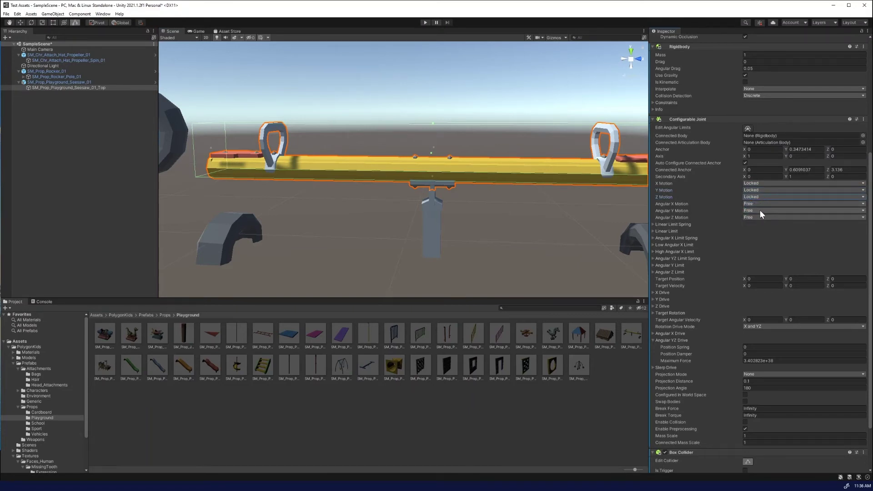
{"action": "left_click", "coordinate": [760, 210]}
{"action": "left_click", "coordinate": [762, 217]}
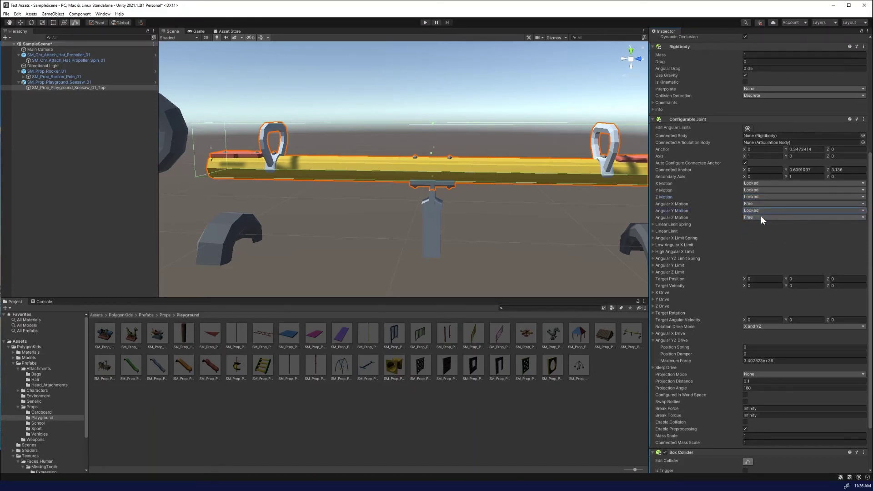
{"action": "left_click", "coordinate": [762, 218]}
{"action": "left_click", "coordinate": [765, 224]}
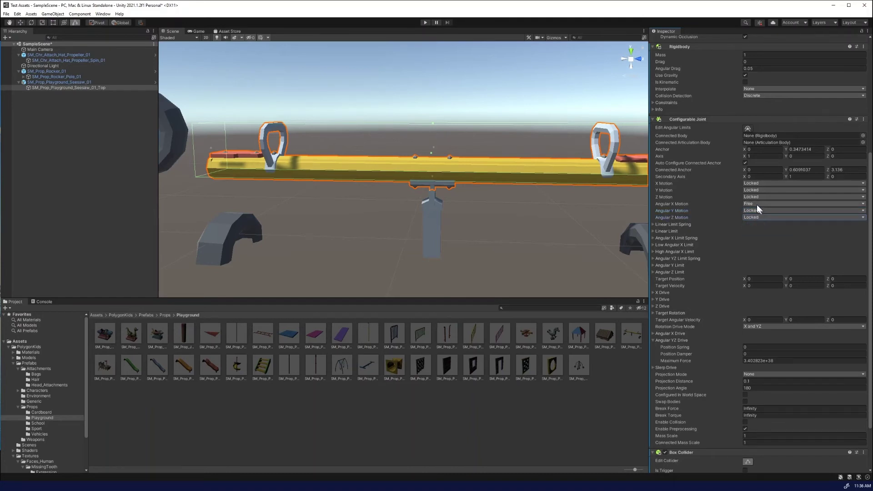
{"action": "left_click", "coordinate": [757, 205]}
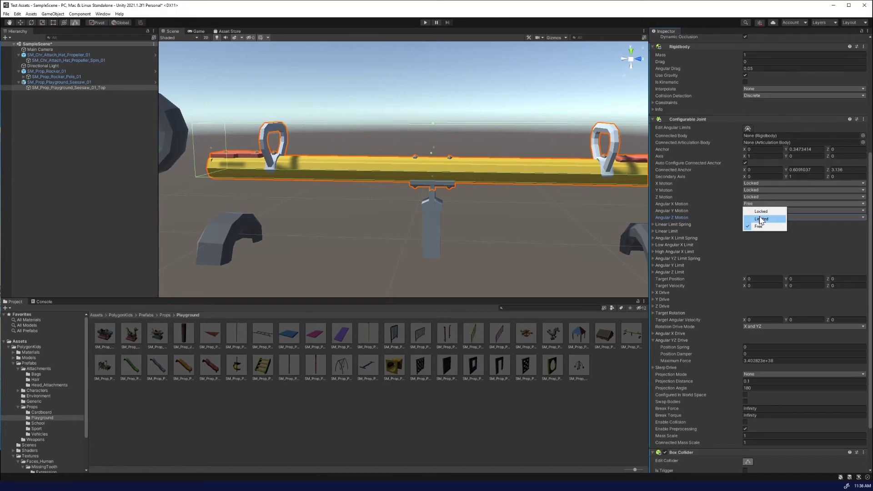
{"action": "left_click", "coordinate": [761, 220]}
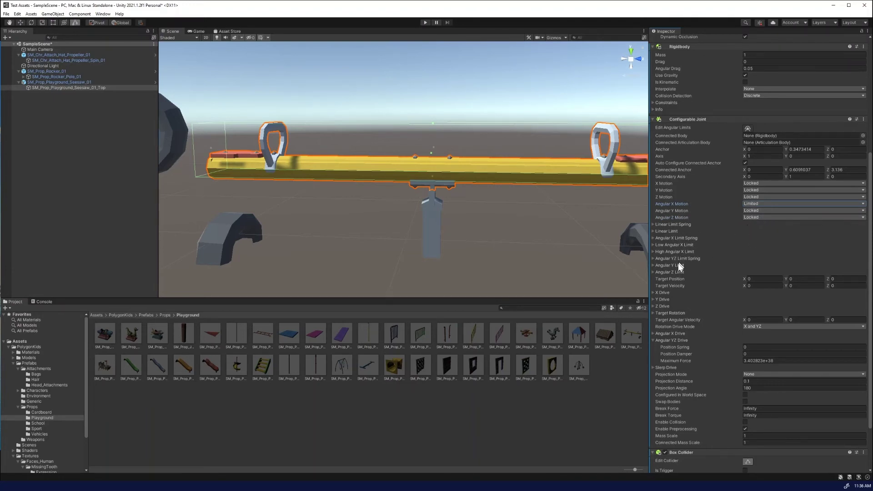
Step: Expand the Low and High Angular X Limit settings and test-tilt the plank with the rotate tool
{"action": "left_click", "coordinate": [680, 245]}
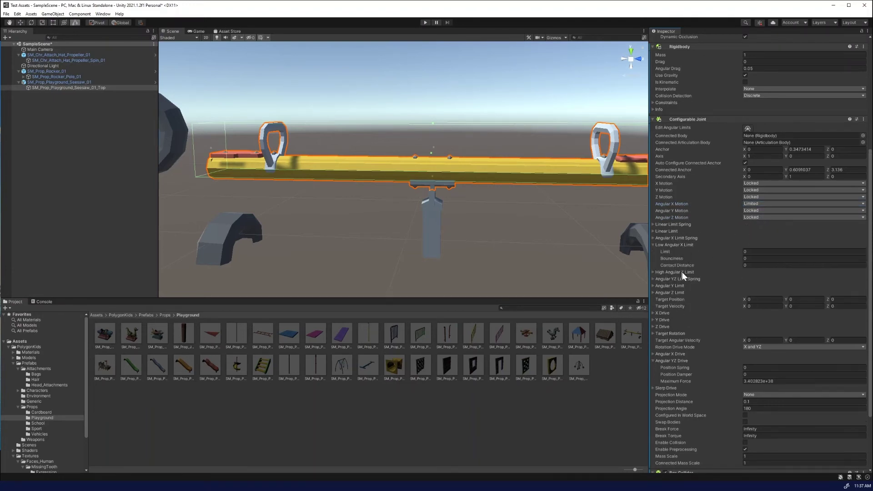
{"action": "left_click", "coordinate": [683, 272]}
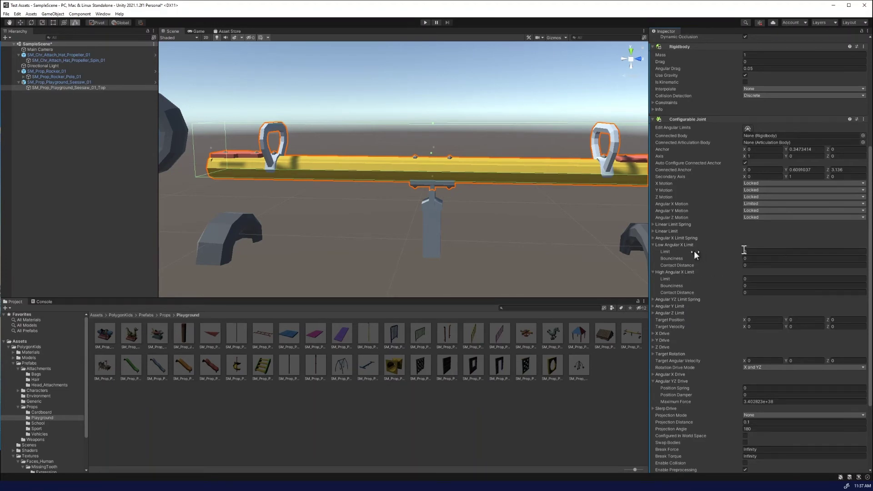
{"action": "scroll", "coordinate": [694, 254], "scroll_direction": "up", "scroll_amount": 5}
{"action": "key", "text": "e"}
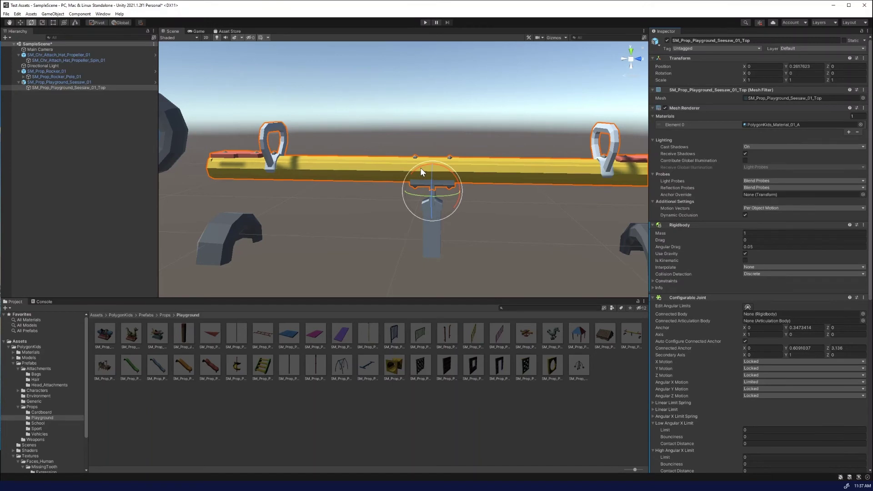
{"action": "left_click_drag", "start_coordinate": [421, 167], "coordinate": [412, 172]}
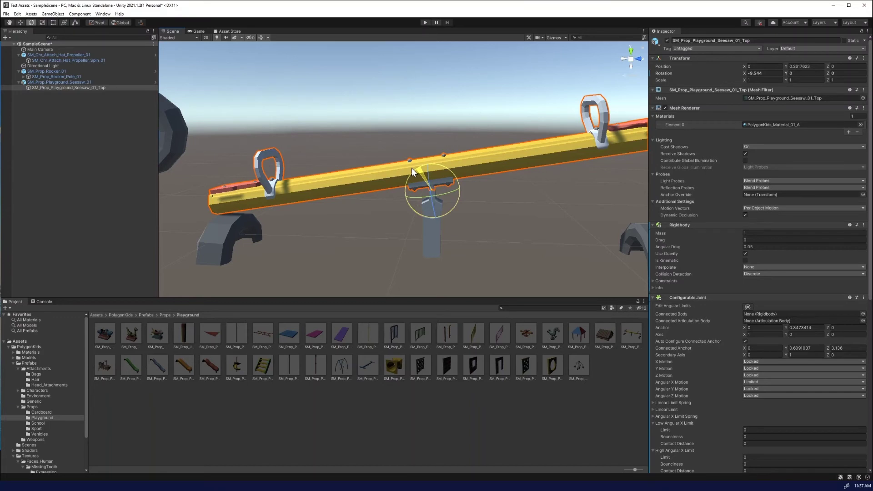
{"action": "mouse_move", "coordinate": [412, 169]}
{"action": "left_mouse_down"}
{"action": "mouse_move", "coordinate": [434, 177]}
{"action": "mouse_move", "coordinate": [426, 174]}
{"action": "left_mouse_up"}
{"action": "key", "text": "c"}
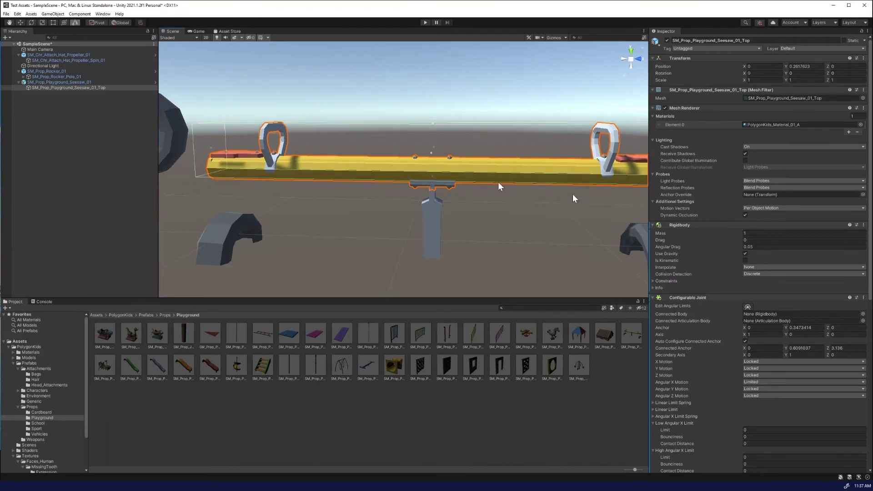
{"action": "scroll", "coordinate": [803, 304], "scroll_direction": "down", "scroll_amount": 5}
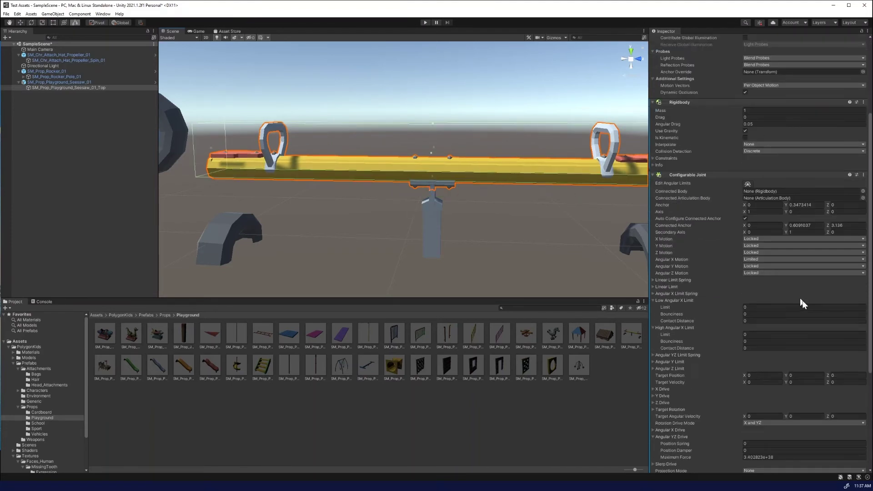
Step: Set Low Angular X Limit to -10 and High Angular X Limit to 10
{"action": "left_click", "coordinate": [759, 309]}
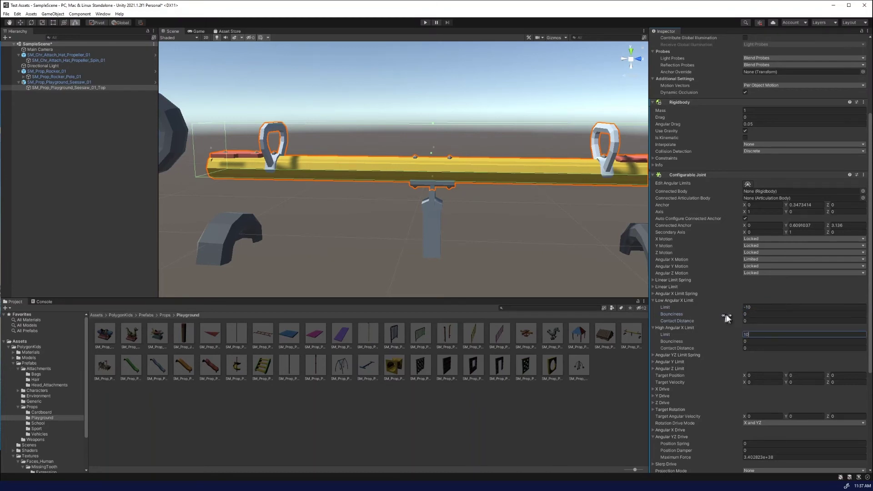
{"action": "scroll", "coordinate": [736, 319], "scroll_direction": "down", "scroll_amount": 5}
{"action": "left_click", "coordinate": [669, 307]}
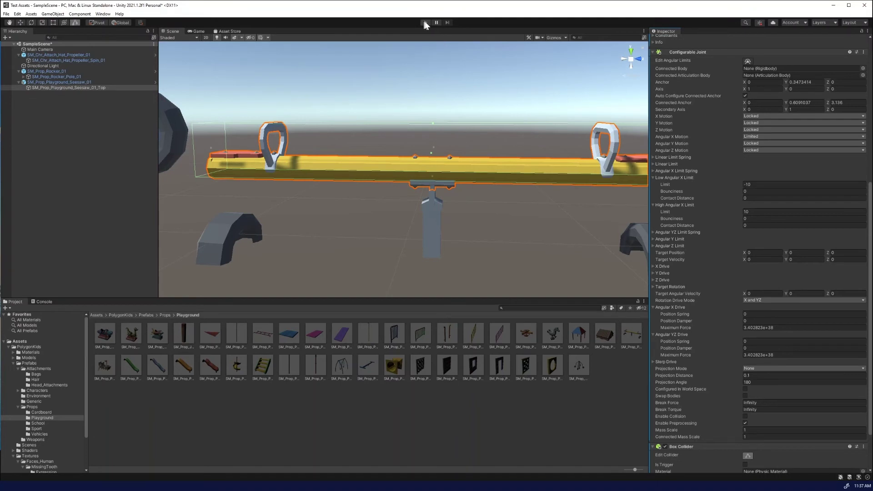
Step: Create a new cube from the Hierarchy's 3D Object menu and return to the Scene view
{"action": "left_click", "coordinate": [83, 136]}
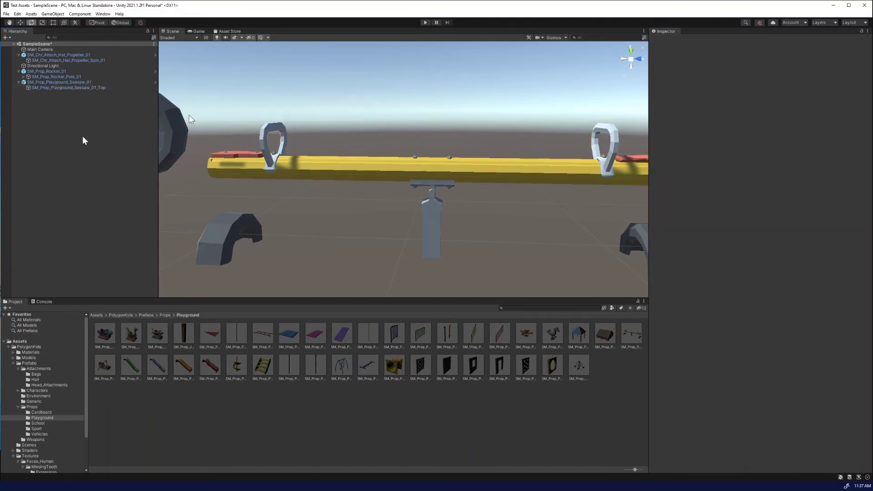
{"action": "right_click", "coordinate": [83, 136]}
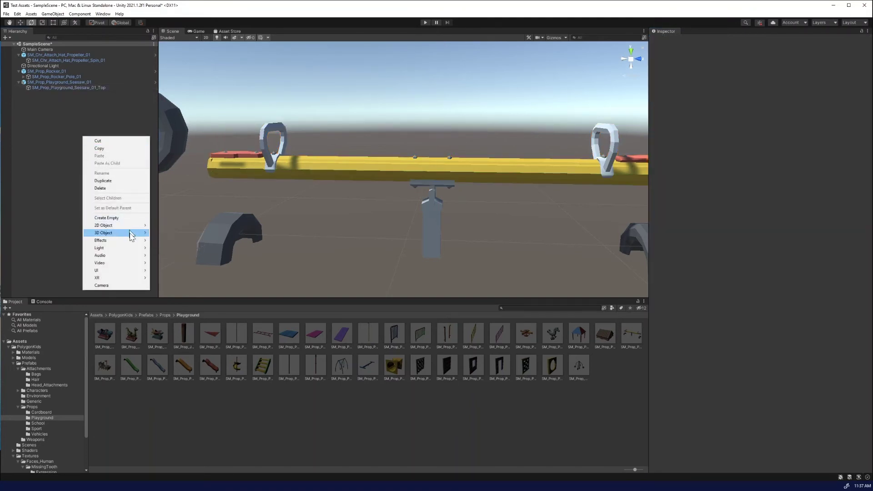
{"action": "mouse_move", "coordinate": [132, 233]}
{"action": "left_click", "coordinate": [165, 234]}
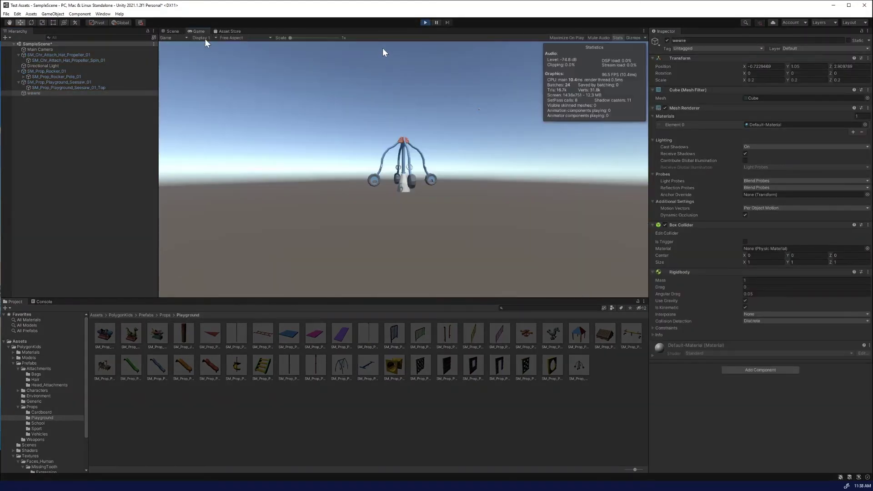
{"action": "left_click", "coordinate": [174, 32]}
{"action": "mouse_move", "coordinate": [335, 97]}
{"action": "right_mouse_down"}
{"action": "mouse_move", "coordinate": [343, 103]}
{"action": "mouse_move", "coordinate": [322, 105]}
{"action": "right_mouse_up"}
{"action": "key", "text": "w"}
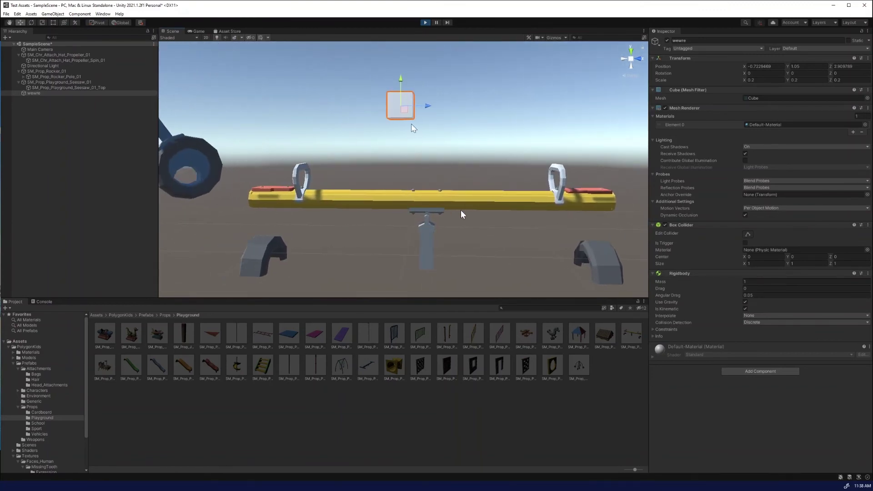
{"action": "right_click_drag", "start_coordinate": [478, 133], "coordinate": [477, 116]}
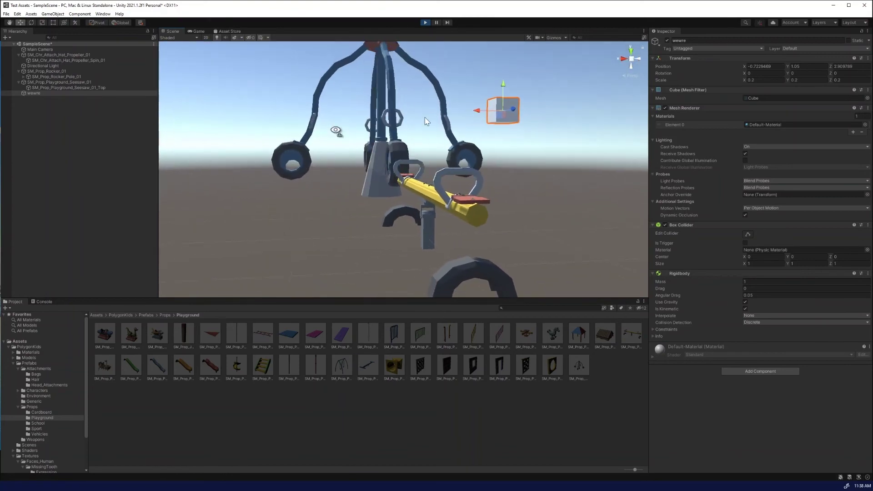
Step: Move the cube along X, Y and Z until it hangs above and beside the seesaw
{"action": "left_click_drag", "start_coordinate": [477, 117], "coordinate": [378, 117]}
{"action": "right_click_drag", "start_coordinate": [378, 118], "coordinate": [530, 126]}
{"action": "left_click_drag", "start_coordinate": [494, 130], "coordinate": [427, 129]}
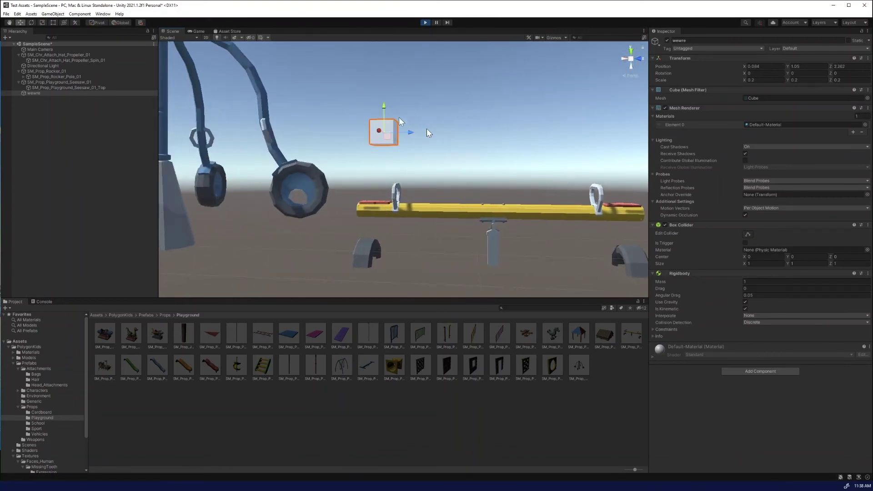
{"action": "left_click", "coordinate": [385, 161]}
{"action": "left_click", "coordinate": [384, 133]}
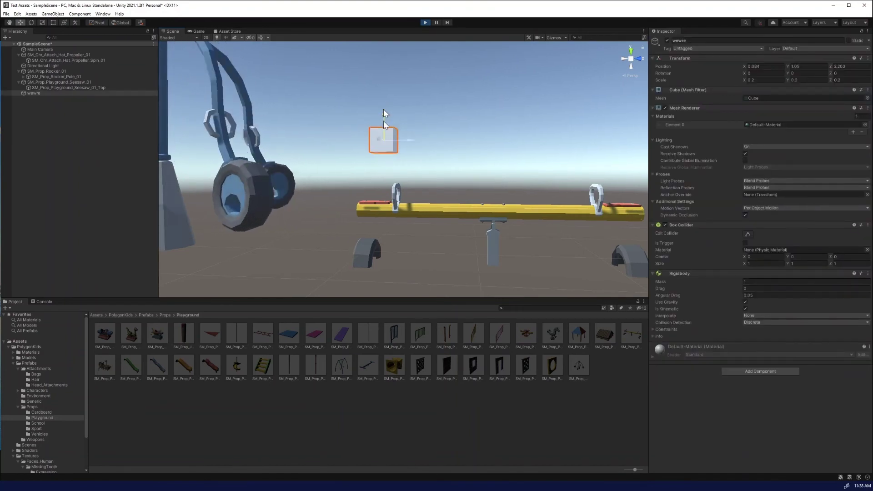
{"action": "left_click_drag", "start_coordinate": [388, 114], "coordinate": [397, 79]}
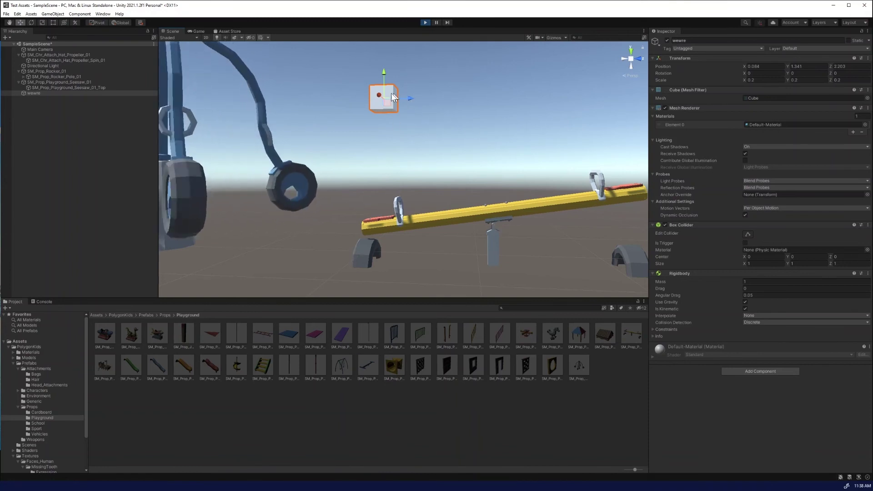
{"action": "left_click_drag", "start_coordinate": [409, 98], "coordinate": [555, 127]}
{"action": "middle_click_drag", "start_coordinate": [555, 127], "coordinate": [526, 116]}
{"action": "left_click_drag", "start_coordinate": [447, 91], "coordinate": [496, 111]}
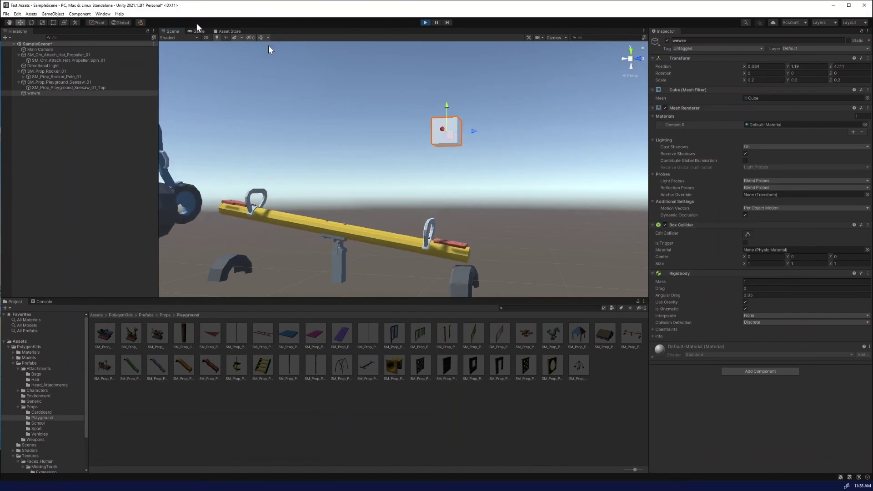
{"action": "left_click", "coordinate": [87, 88]}
Step: Stop play, scrub the plank joint's Anchor Y to 0, and run the scene again
{"action": "left_click_drag", "start_coordinate": [296, 182], "coordinate": [396, 210], "text": "alt"}
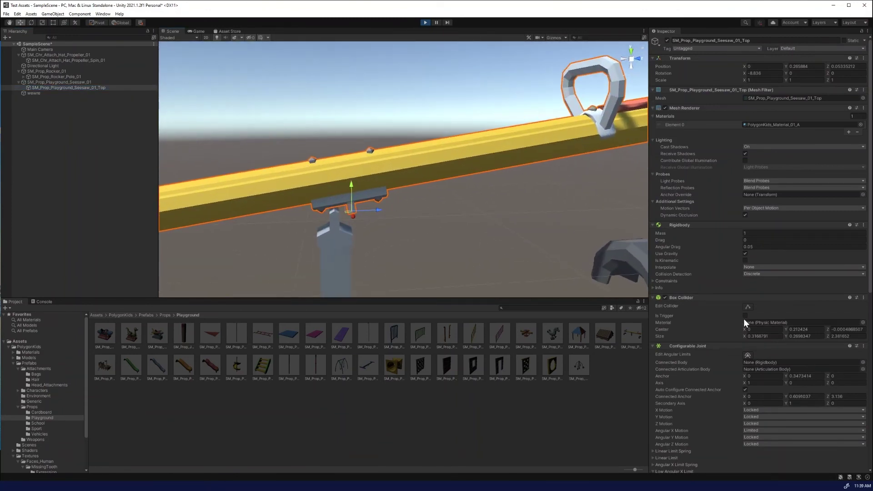
{"action": "scroll", "coordinate": [755, 330], "scroll_direction": "down", "scroll_amount": 3}
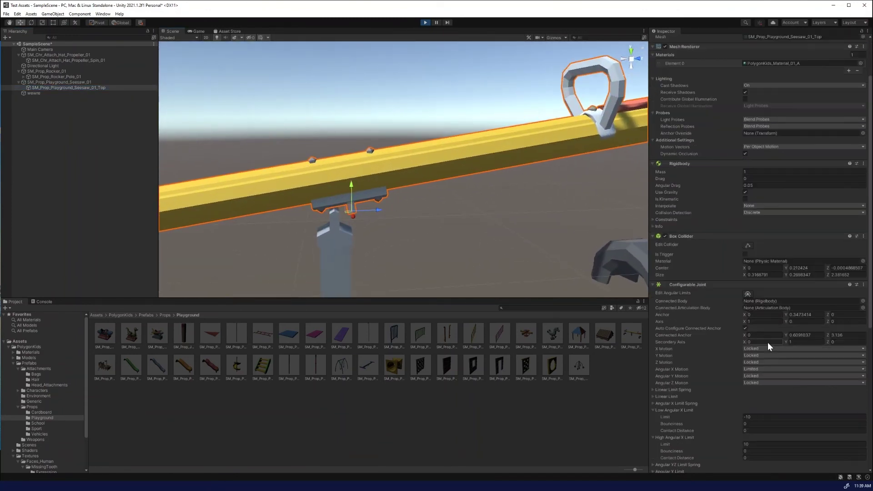
{"action": "left_click", "coordinate": [788, 316]}
{"action": "left_click", "coordinate": [425, 22]}
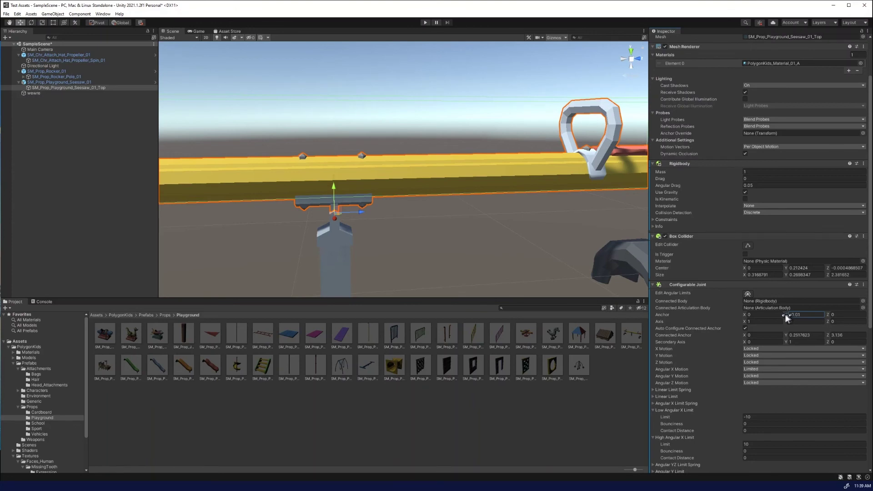
{"action": "left_click_drag", "start_coordinate": [784, 315], "coordinate": [785, 315]}
{"action": "left_click", "coordinate": [425, 22]}
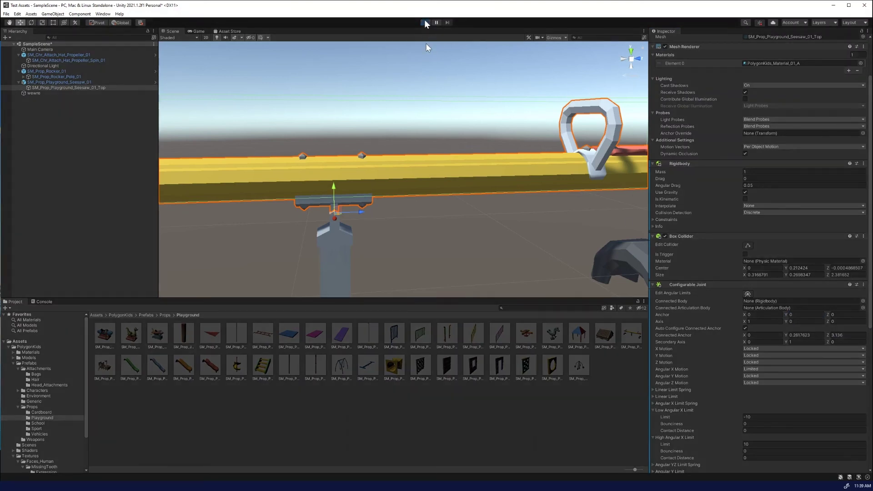
Step: Drag the wewre cube up and along Z to hover over the seesaw's raised far end
{"action": "left_click", "coordinate": [230, 148]}
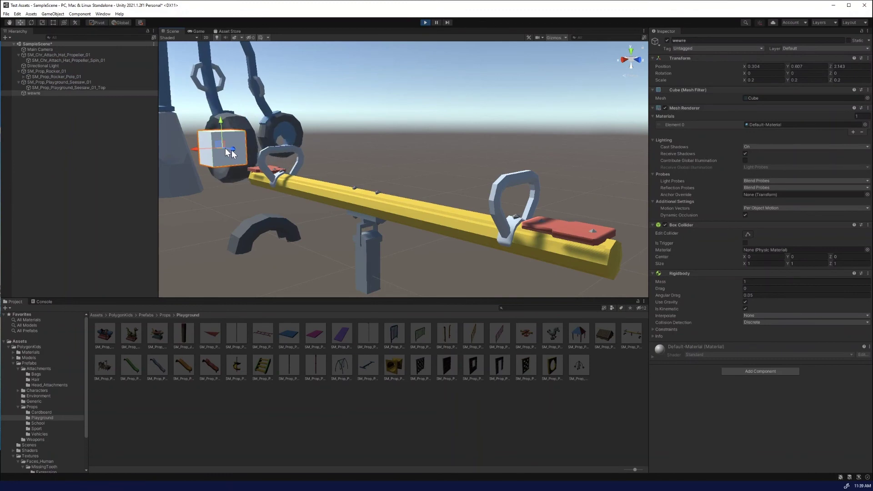
{"action": "left_click_drag", "start_coordinate": [227, 151], "coordinate": [274, 77]}
{"action": "scroll", "coordinate": [353, 117], "scroll_direction": "down", "scroll_amount": 4}
{"action": "left_click_drag", "start_coordinate": [353, 117], "coordinate": [432, 122], "text": "alt"}
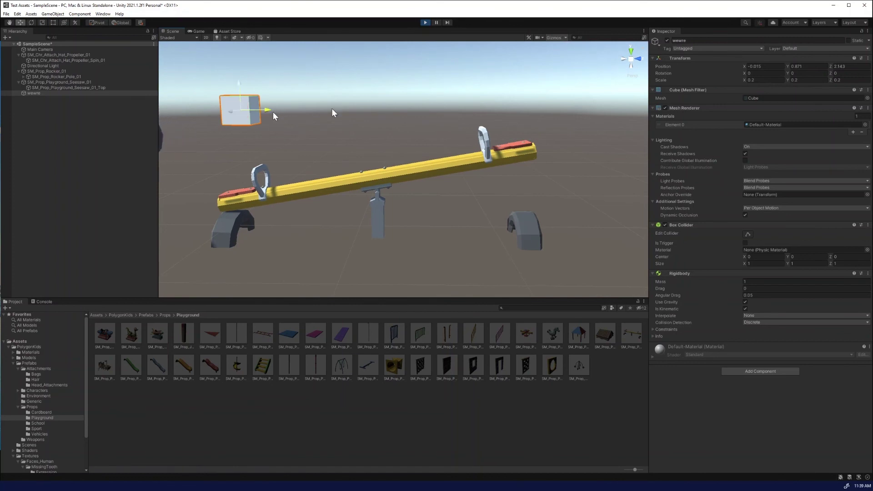
{"action": "left_click_drag", "start_coordinate": [249, 110], "coordinate": [279, 104]}
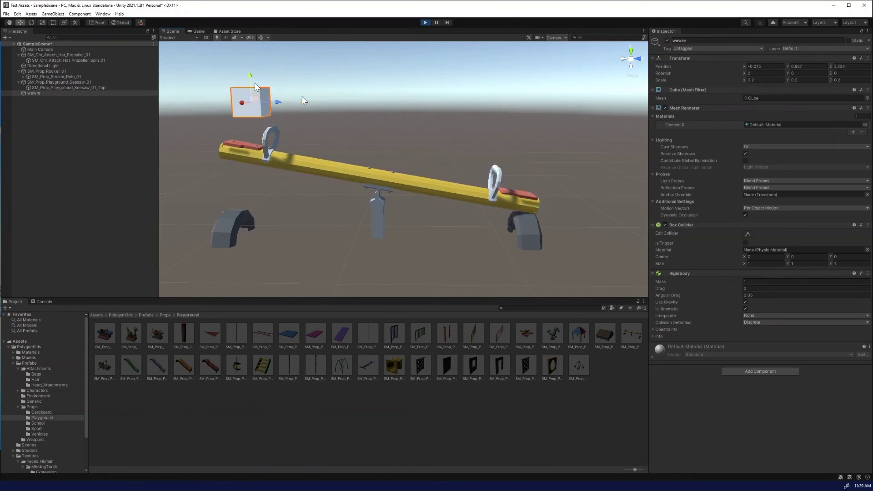
{"action": "left_click", "coordinate": [247, 85]}
{"action": "left_click", "coordinate": [248, 91]}
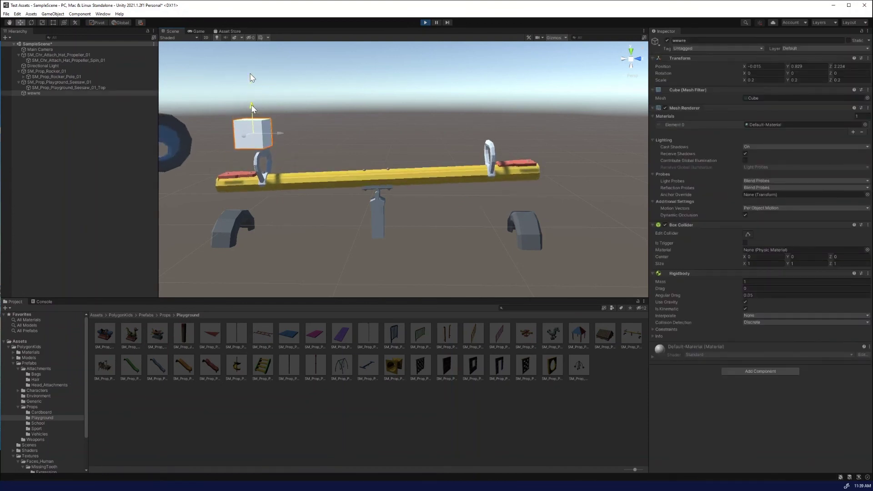
{"action": "left_click_drag", "start_coordinate": [272, 108], "coordinate": [548, 73]}
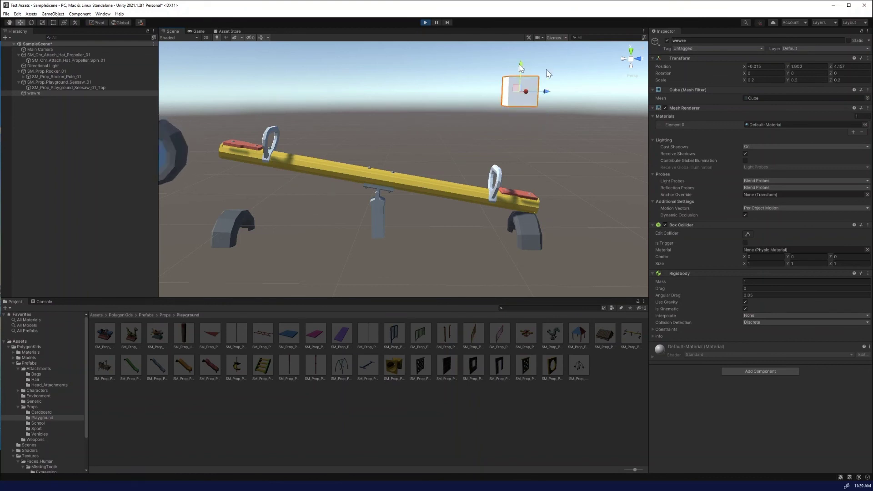
{"action": "left_click", "coordinate": [98, 87]}
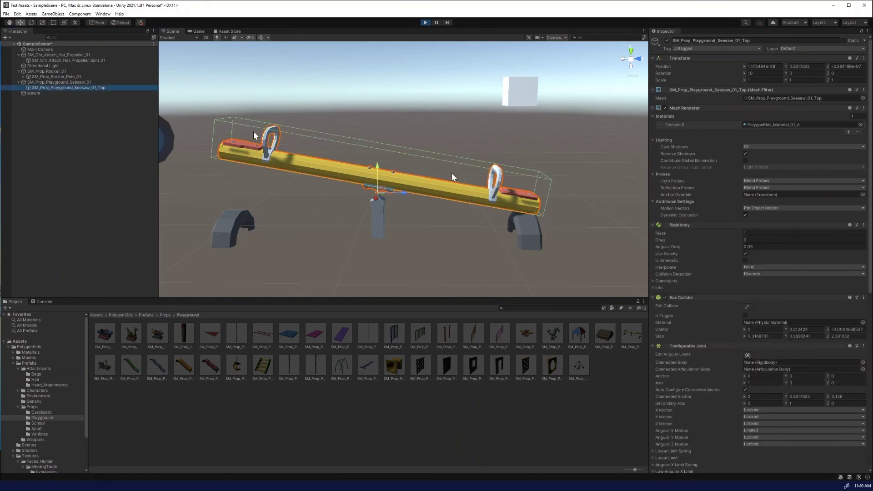
Step: Set Low Angular X Limit Bounciness to 1 and raise the wewre cube slightly
{"action": "scroll", "coordinate": [755, 329], "scroll_direction": "down", "scroll_amount": 3}
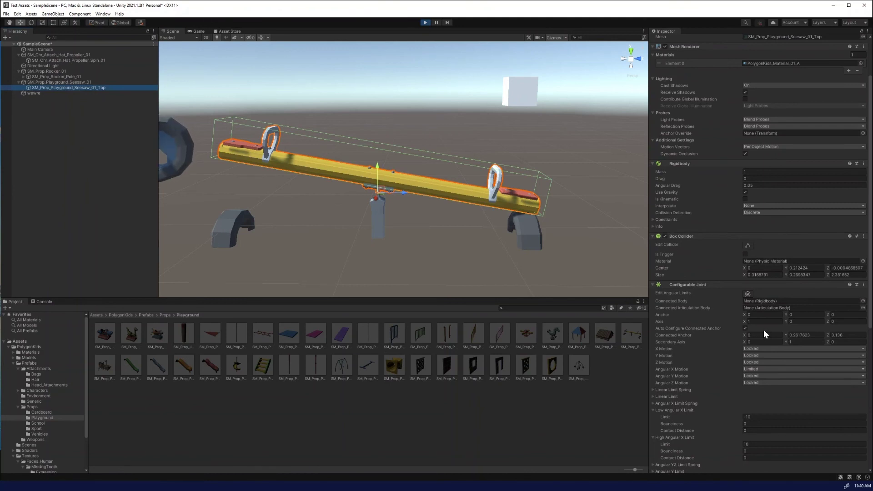
{"action": "scroll", "coordinate": [763, 329], "scroll_direction": "down", "scroll_amount": 3}
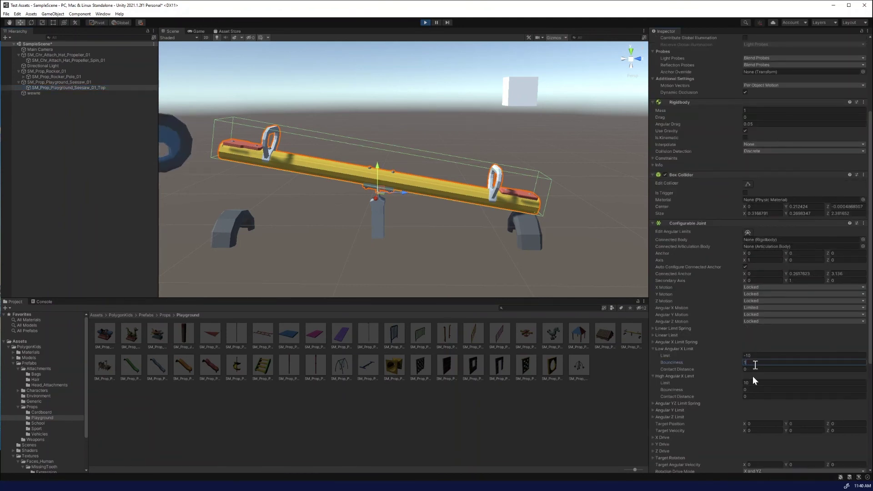
{"action": "left_click", "coordinate": [522, 100]}
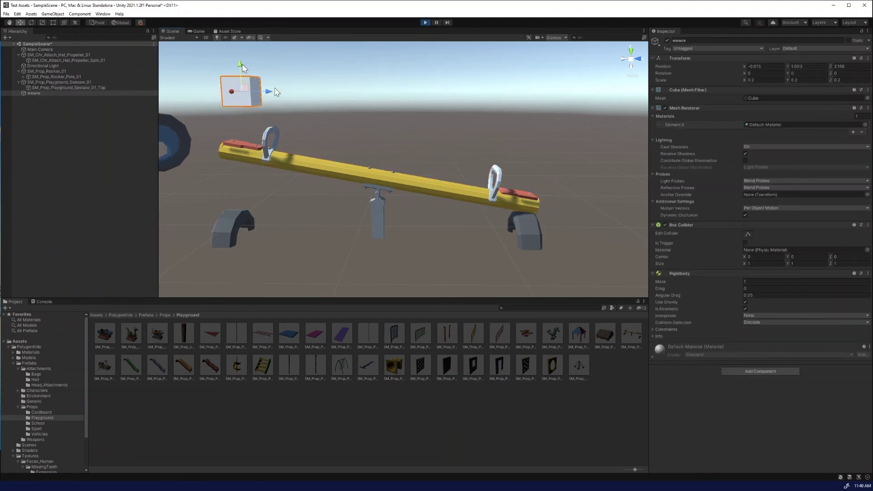
{"action": "left_click_drag", "start_coordinate": [242, 65], "coordinate": [250, 56]}
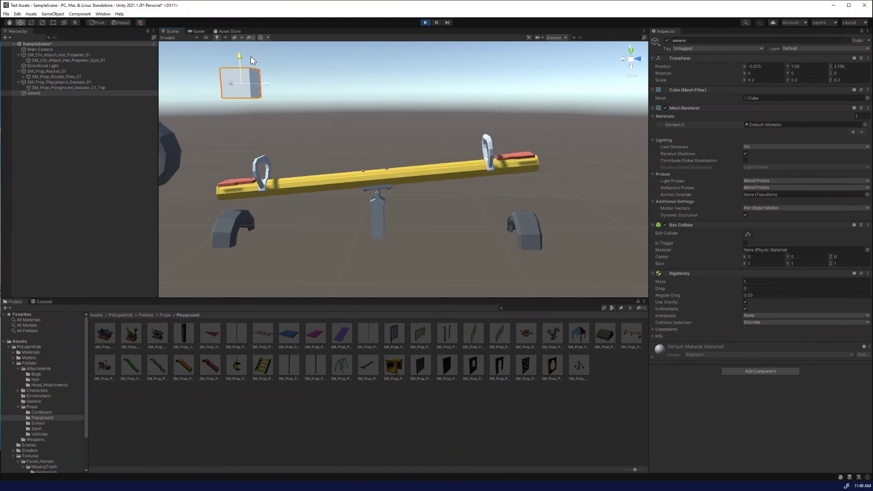